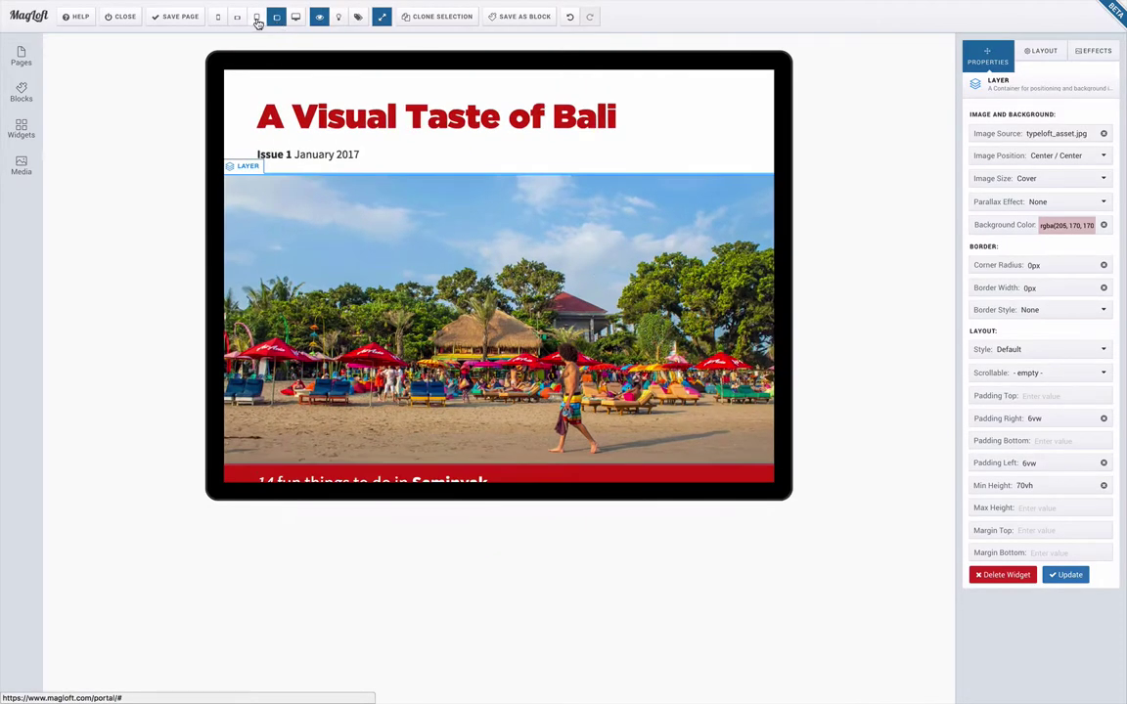
# Preview the finished cover page in portrait tablet, portrait phone, landscape phone and landscape tablet layouts
pyautogui.click(256, 18)
pyautogui.click(217, 18)
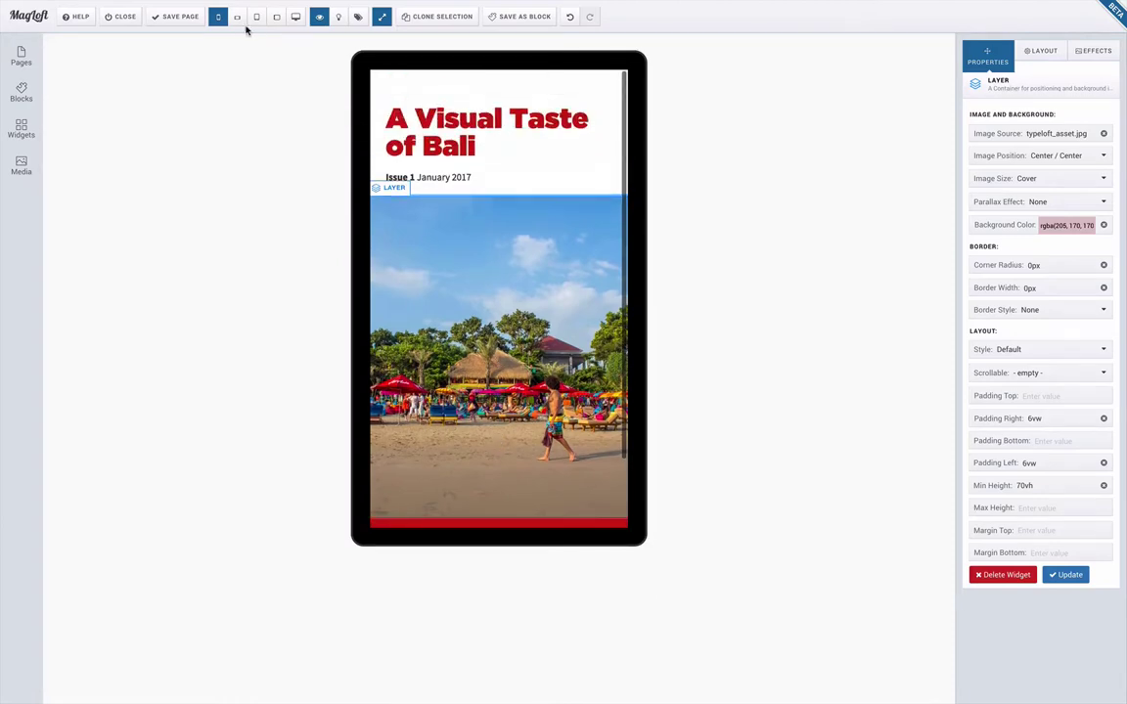
pyautogui.click(236, 17)
pyautogui.click(275, 18)
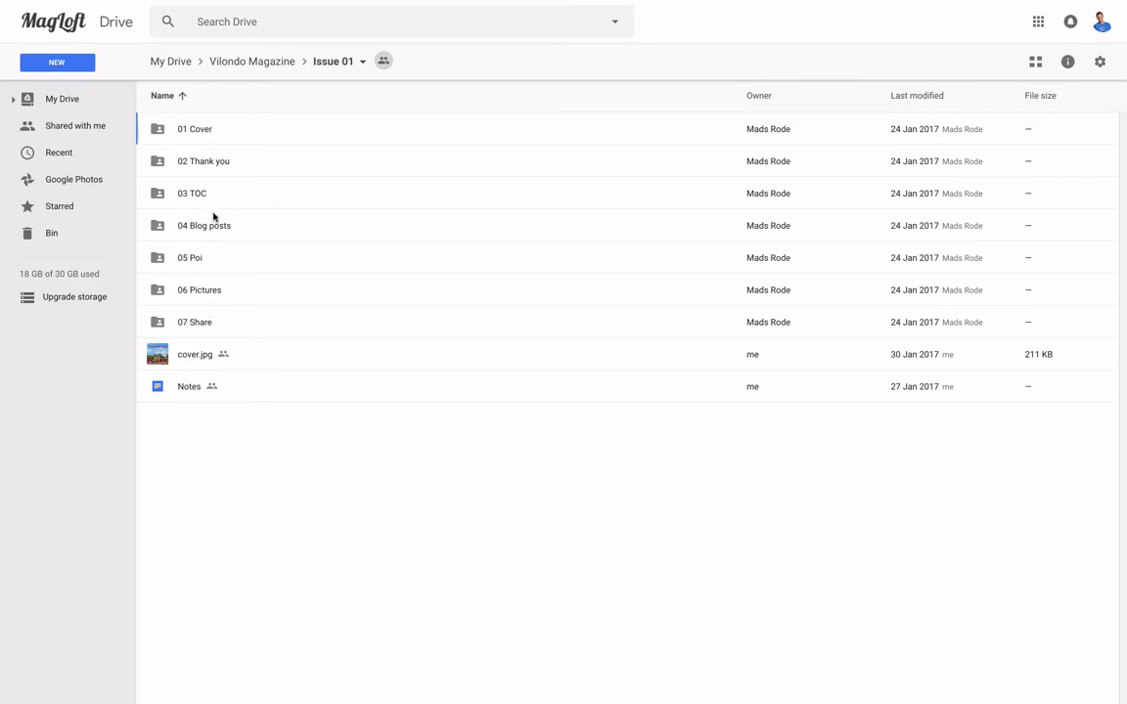
# In Google Drive, open the 01 Cover folder of Issue 01 and compare the file sizes of CoverPhoto.png and CoverPhotoOptimized.jpg
pyautogui.doubleClick(208, 133)
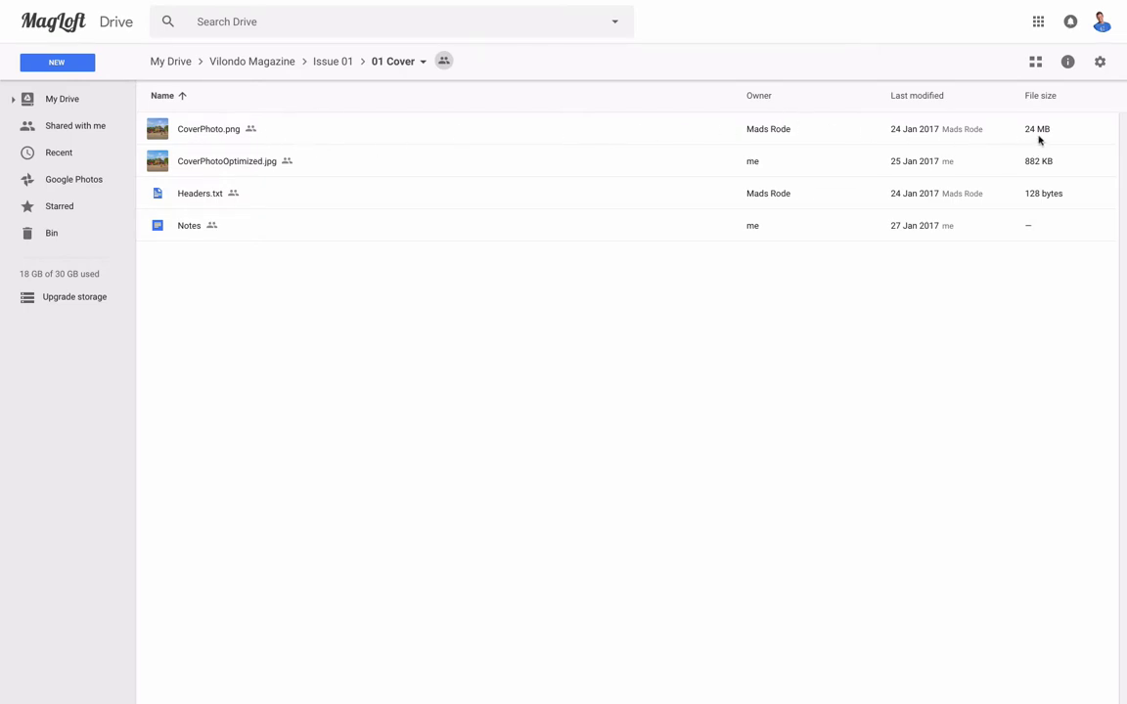
pyautogui.moveTo(1037, 139)
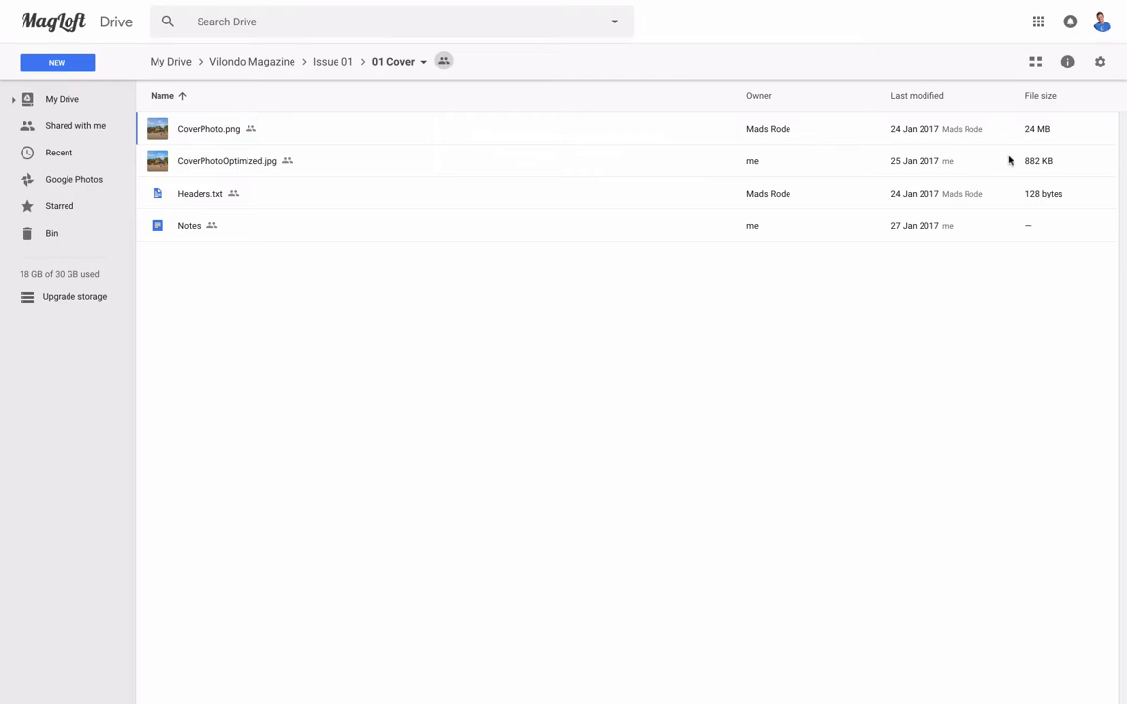
pyautogui.moveTo(1037, 170)
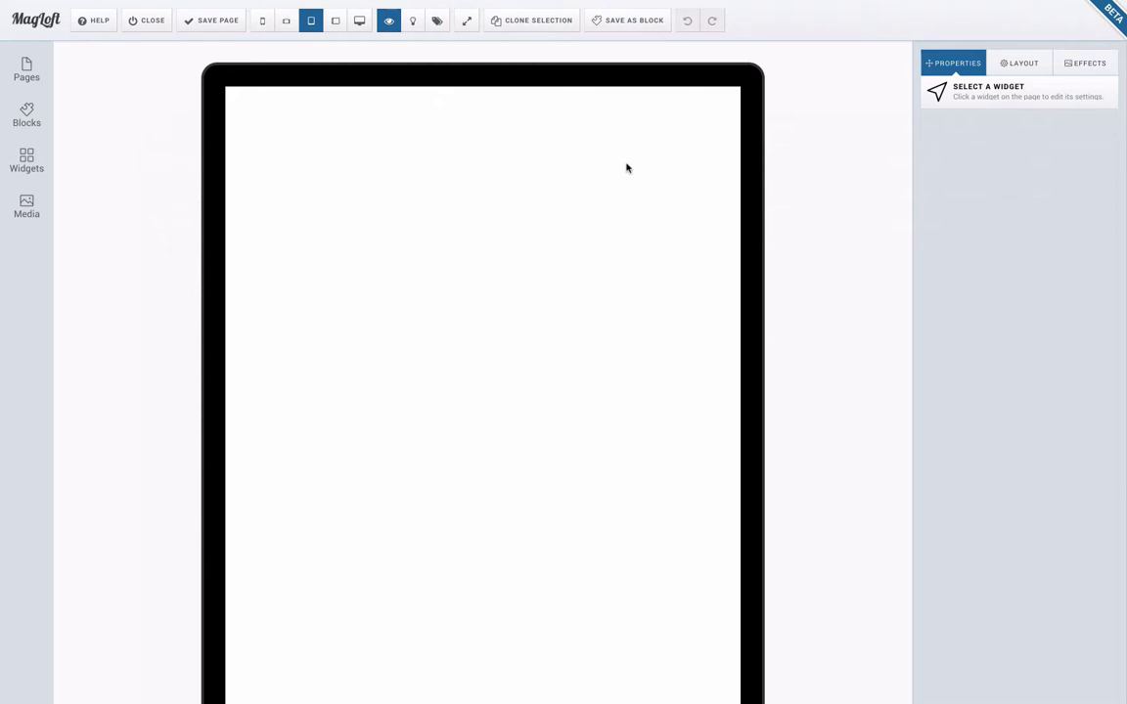
# In the MagLoft editor, create a media folder named Vilondo in the root of the asset library
pyautogui.click(29, 209)
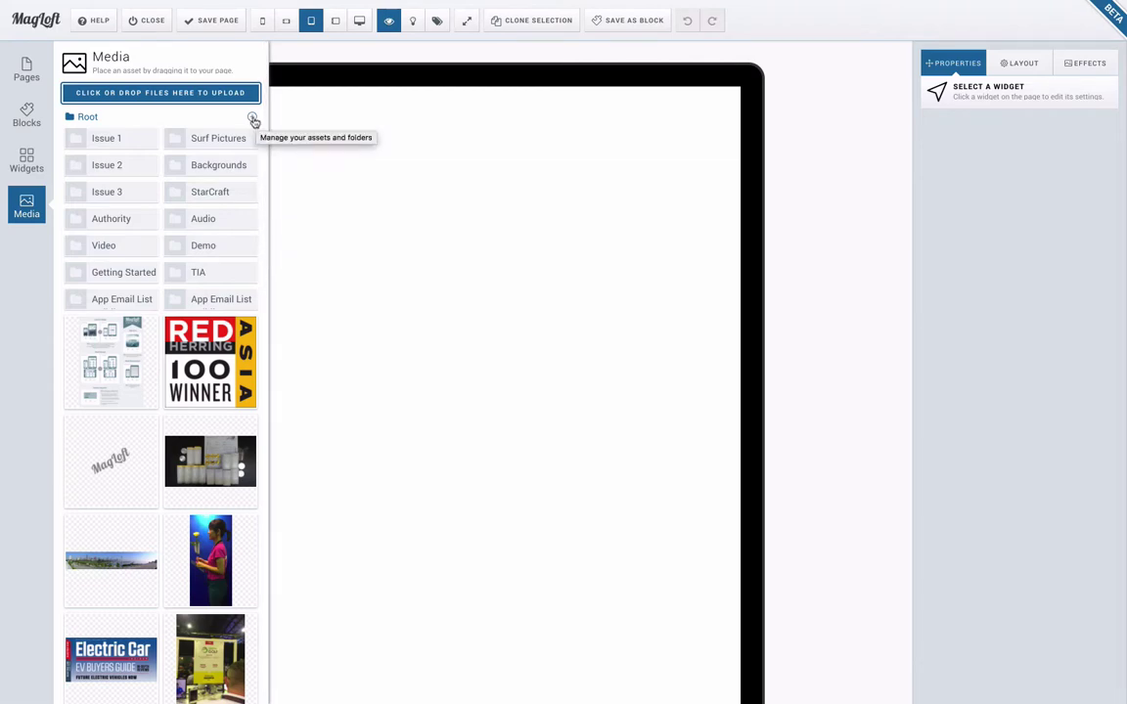
pyautogui.click(253, 118)
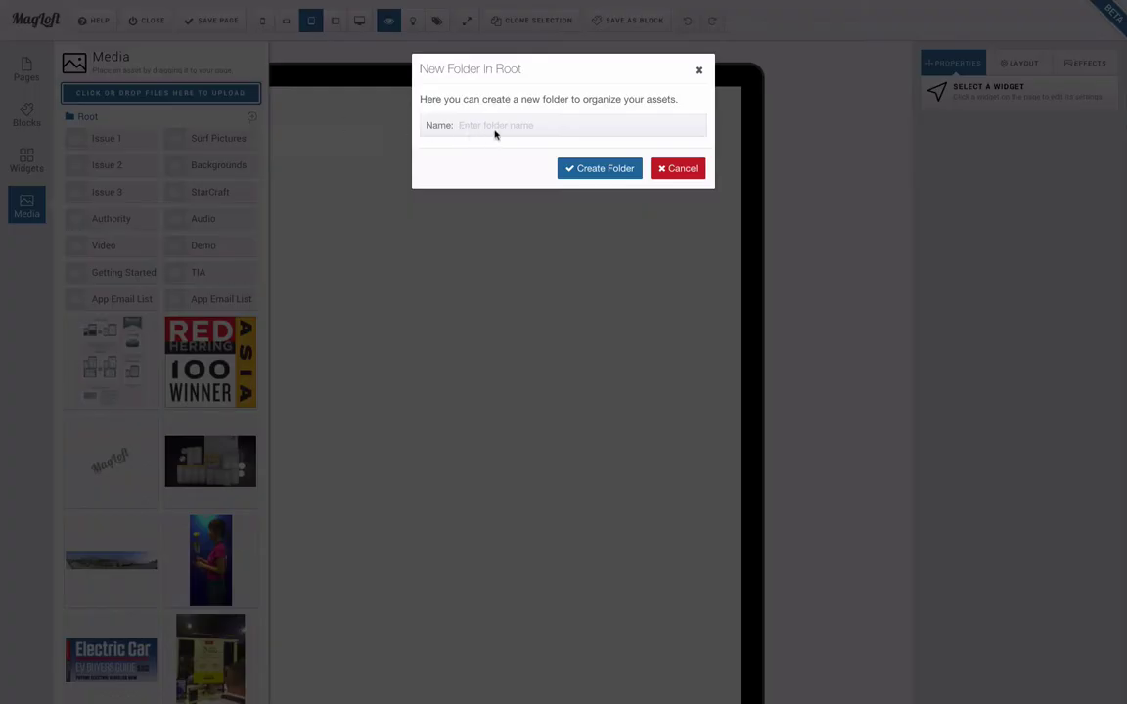
pyautogui.write('Vilondo')
pyautogui.click(604, 171)
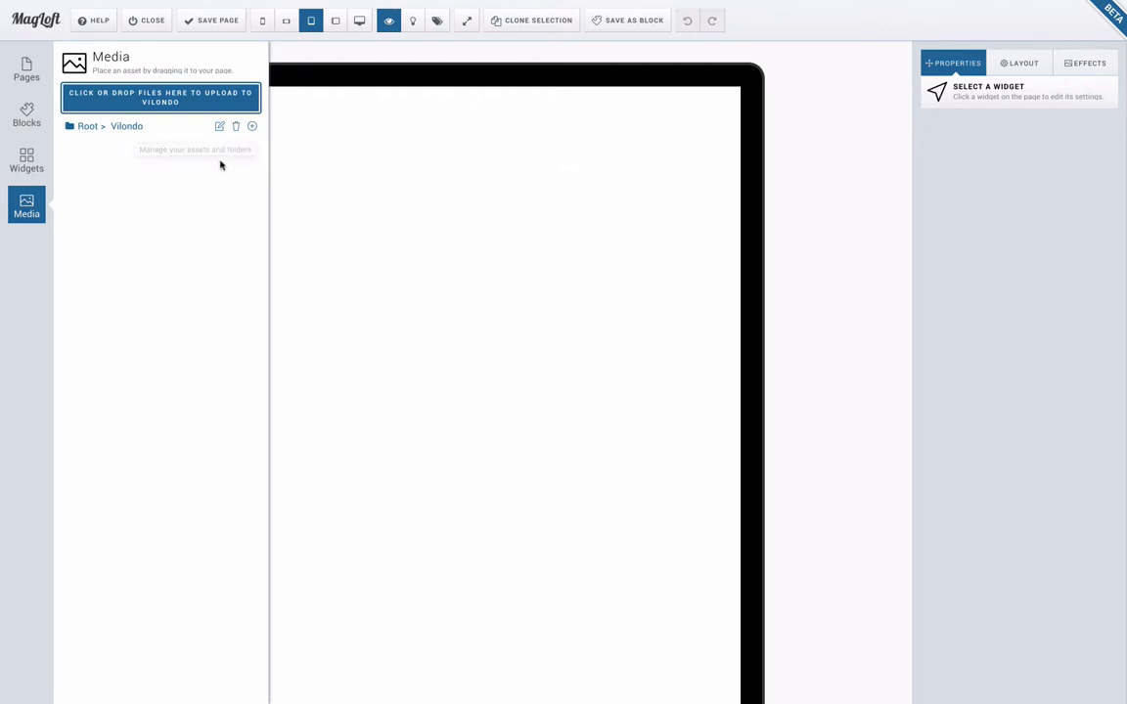
# Create a media folder named Issue 1 inside Vilondo and a Cover Page folder inside Issue 1
pyautogui.click(252, 128)
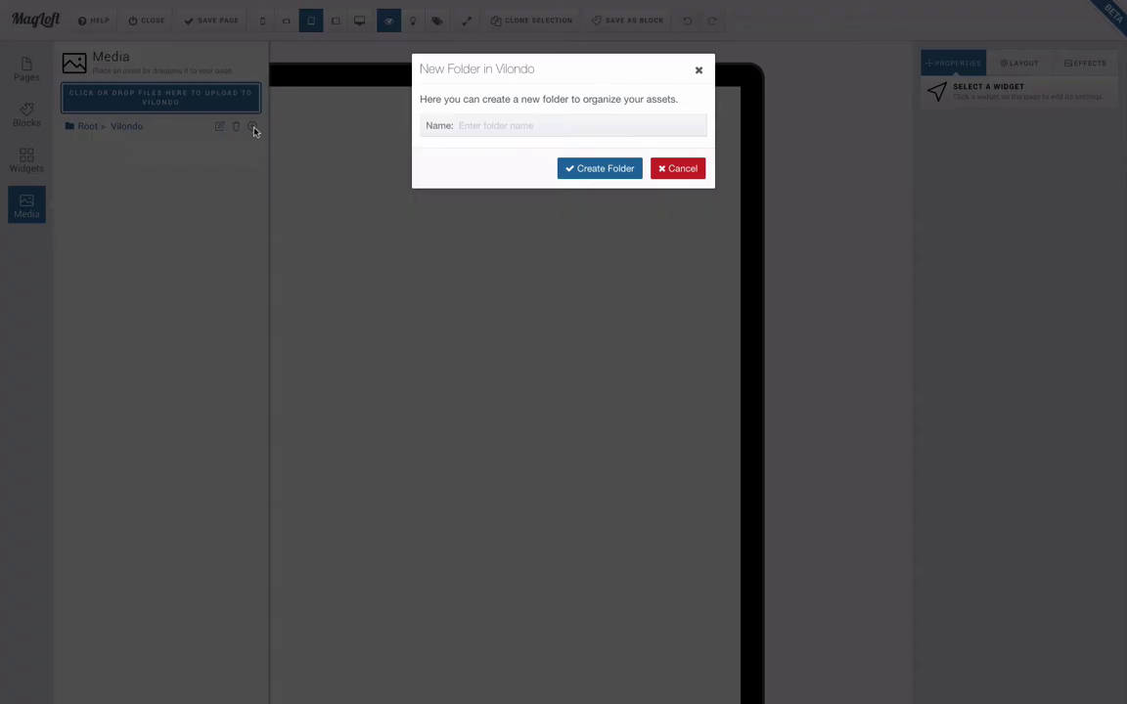
pyautogui.click(478, 133)
pyautogui.write('Issue 1')
pyautogui.click(601, 169)
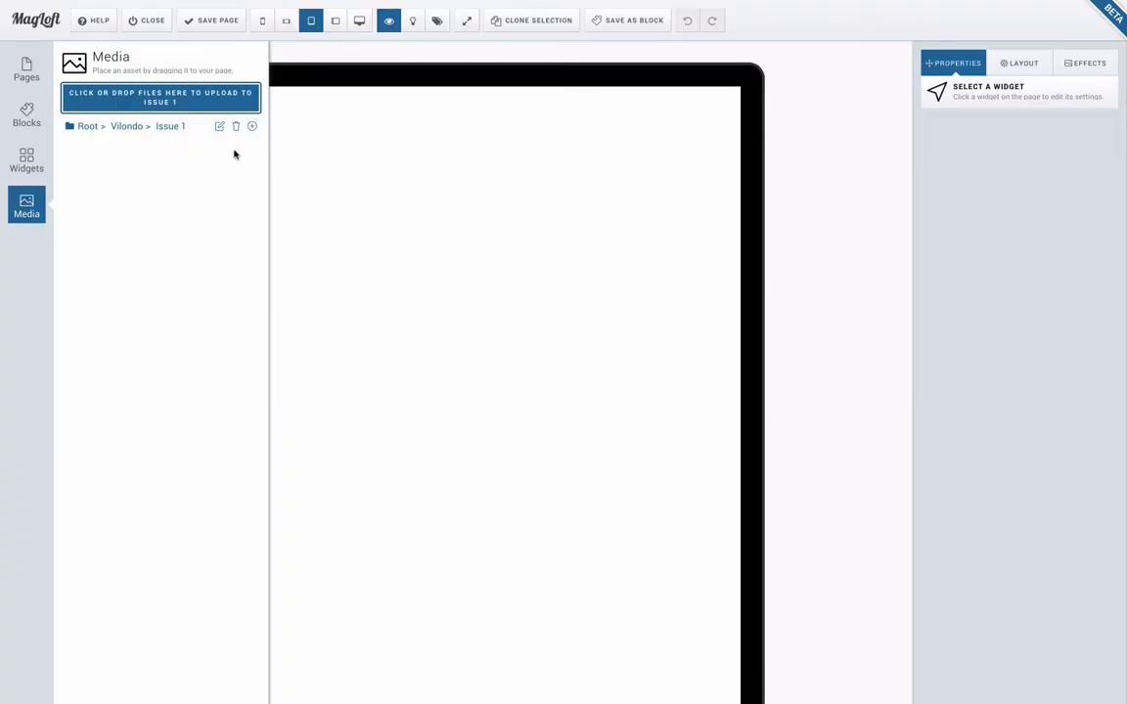
pyautogui.click(253, 128)
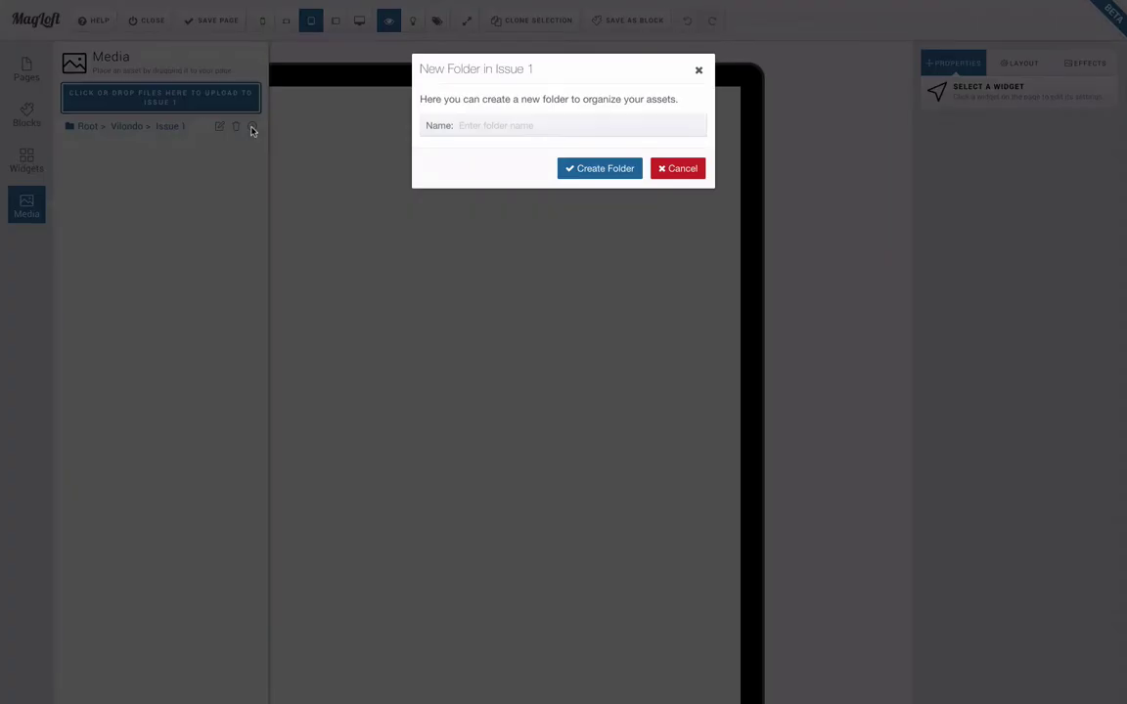
pyautogui.write('Cover Page')
pyautogui.click(591, 167)
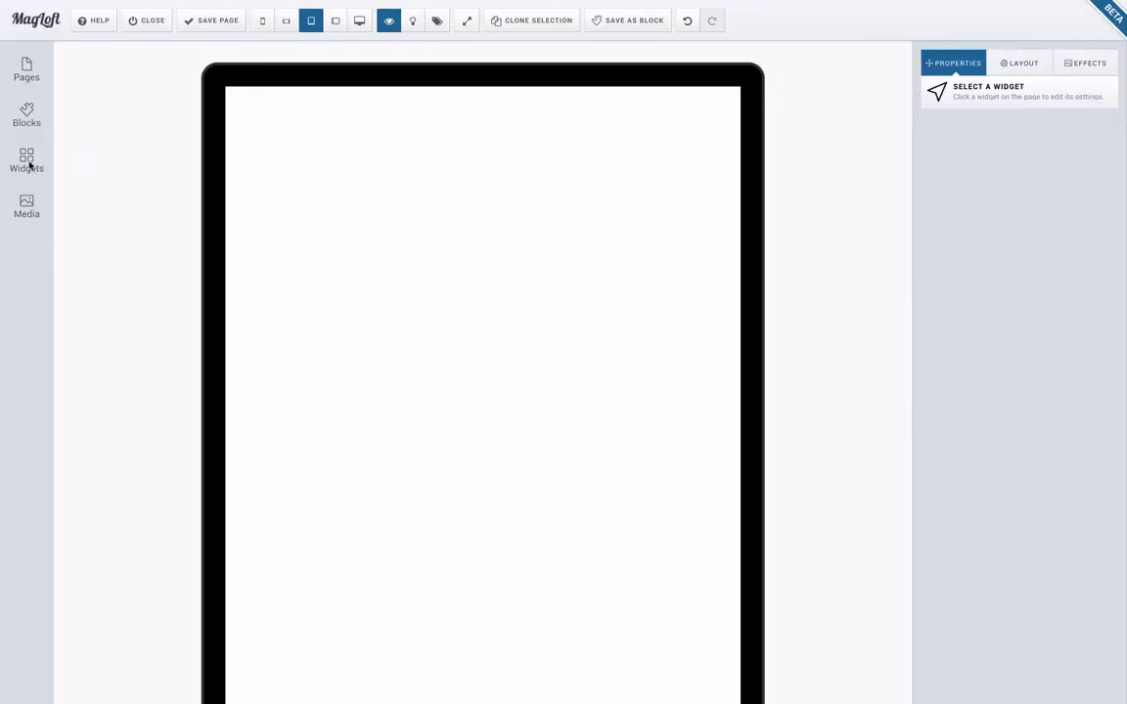
# Add a Layer widget to the top of the blank page and place a Heading widget inside it
pyautogui.click(28, 161)
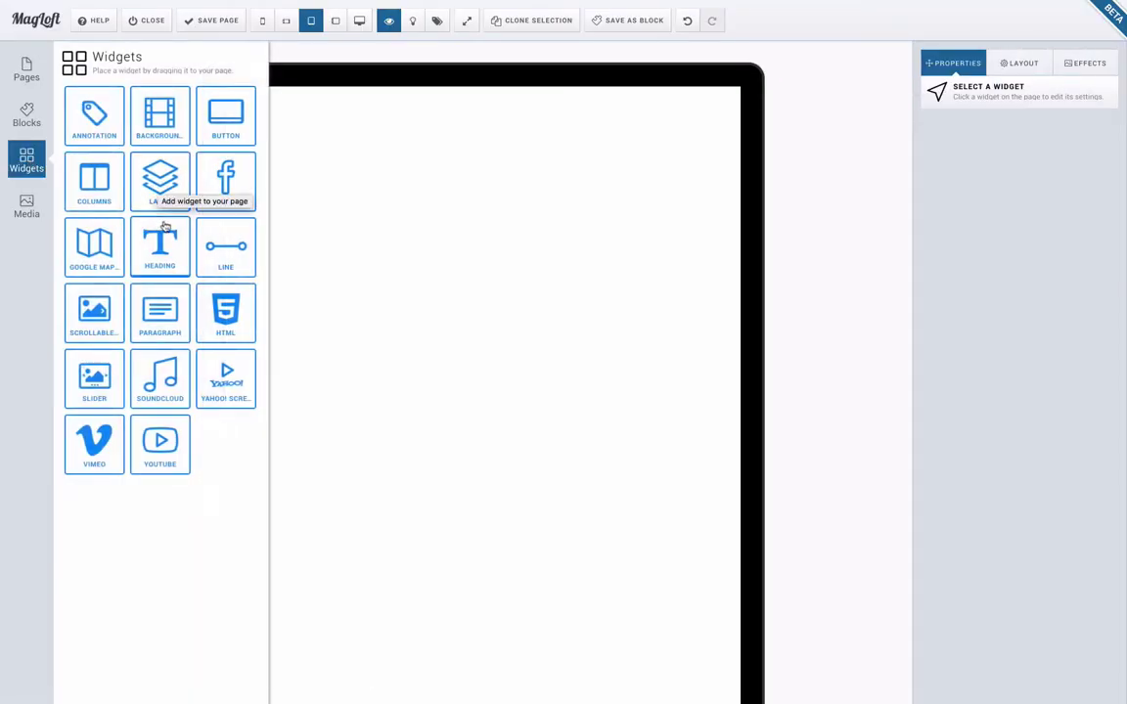
pyautogui.moveTo(162, 178); pyautogui.dragTo(439, 118)
pyautogui.click(33, 164)
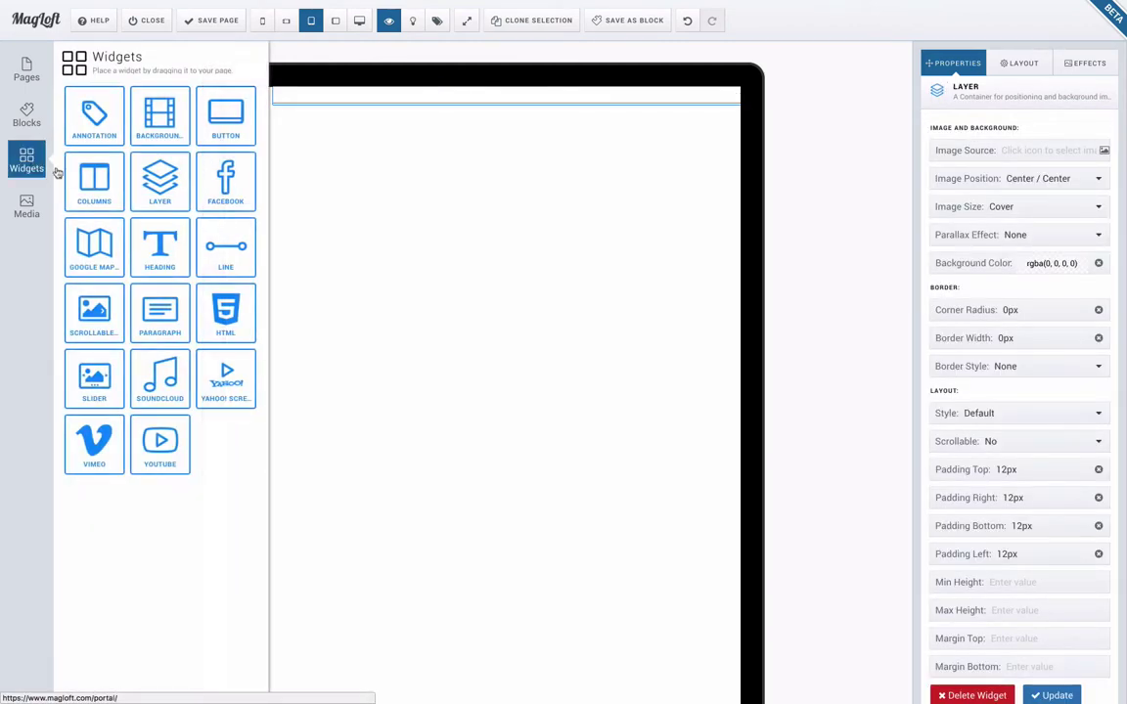
pyautogui.moveTo(155, 246); pyautogui.dragTo(426, 137)
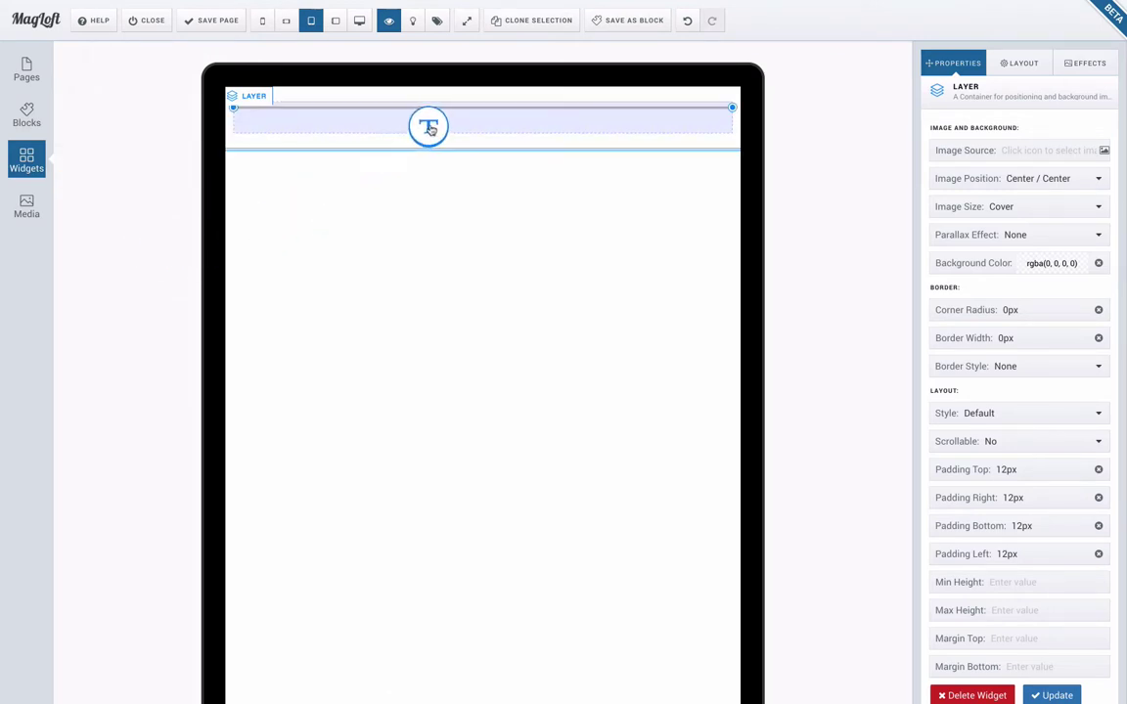
pyautogui.moveTo(427, 128); pyautogui.dragTo(461, 116)
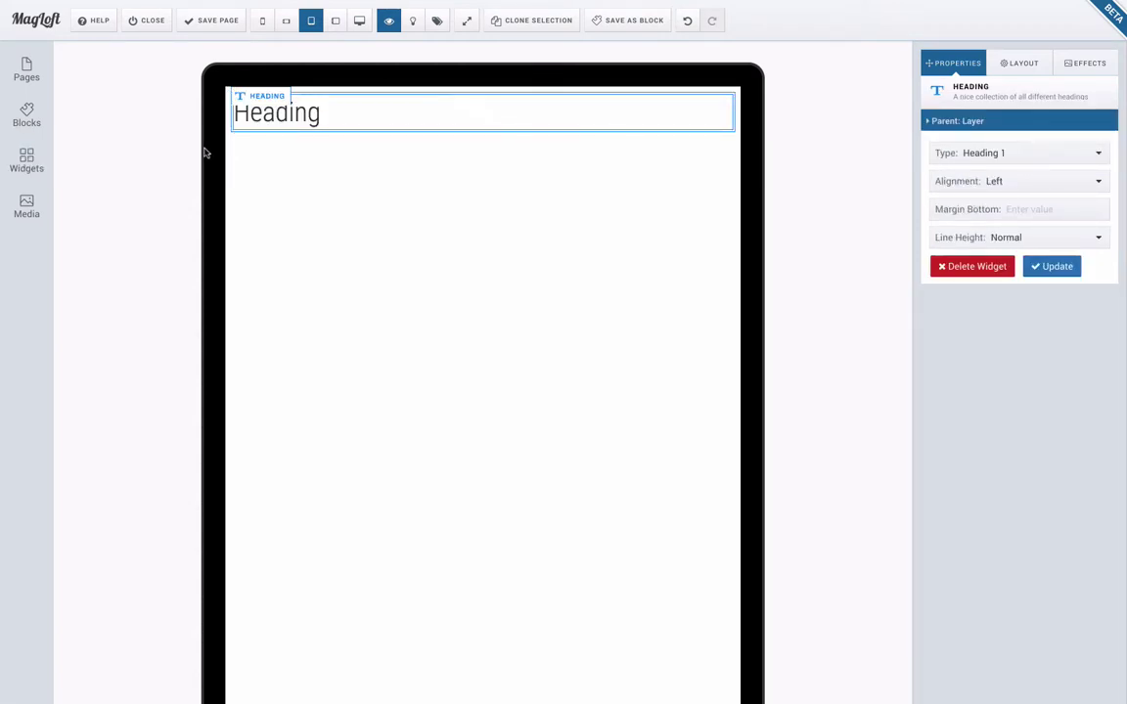
# Add a Paragraph widget below the heading inside the layer, and a second Layer widget beneath the first layer
pyautogui.click(34, 160)
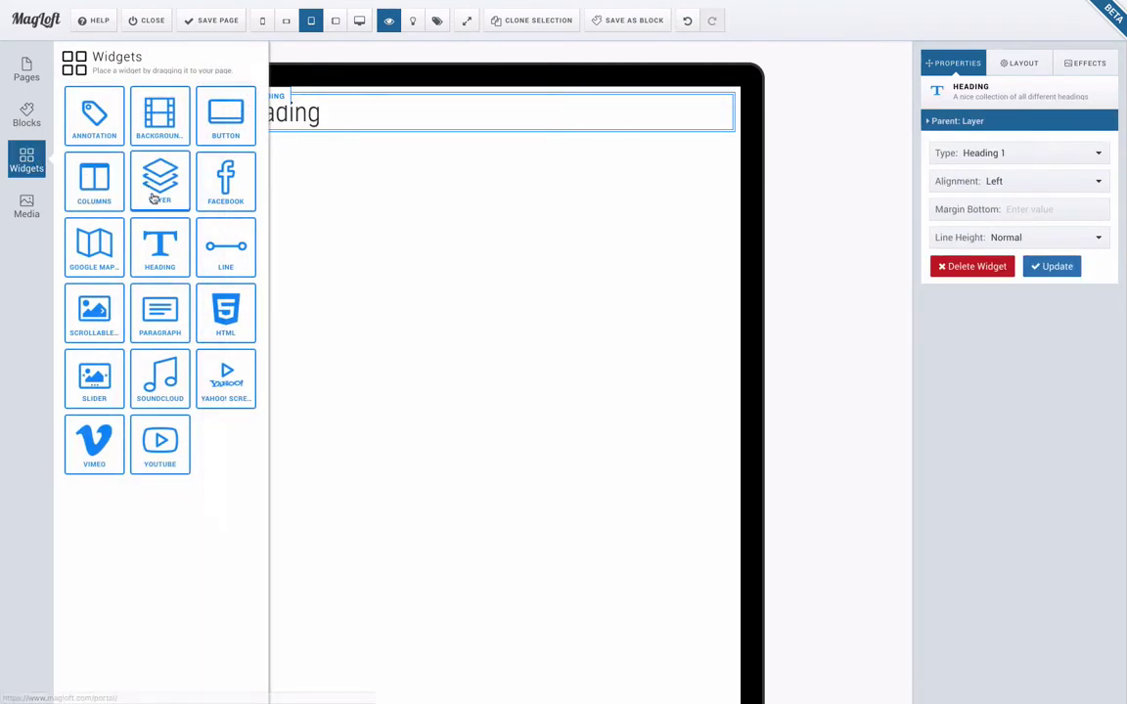
pyautogui.moveTo(160, 313); pyautogui.dragTo(377, 154)
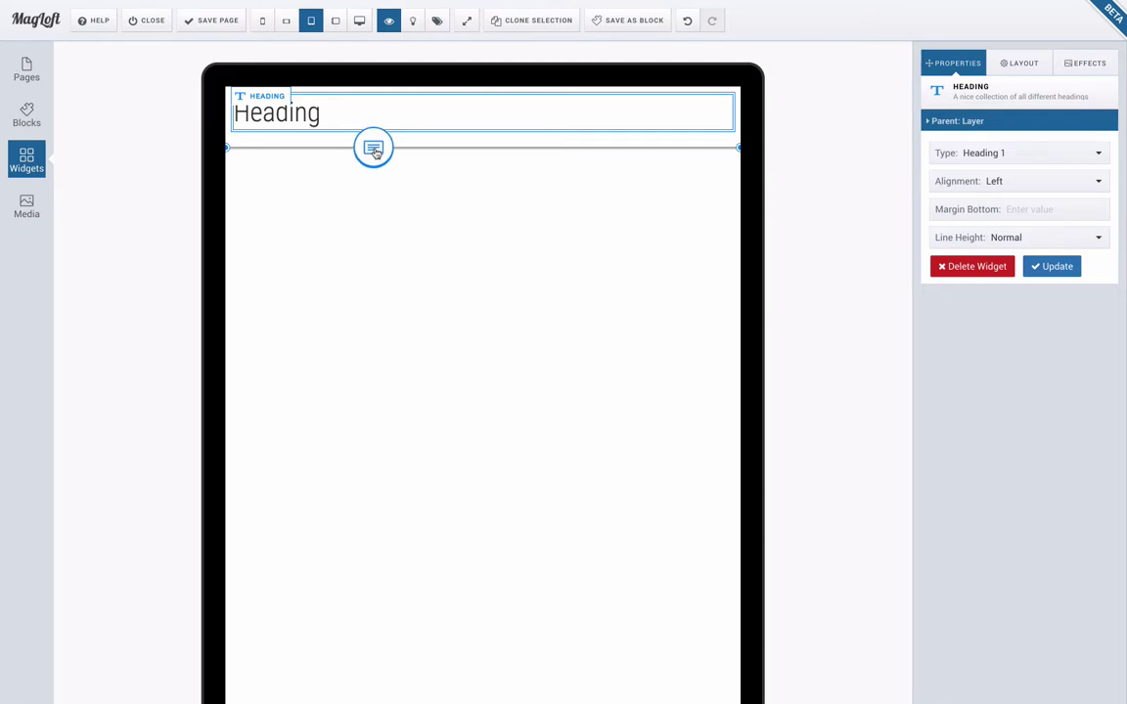
pyautogui.moveTo(378, 154); pyautogui.dragTo(390, 131)
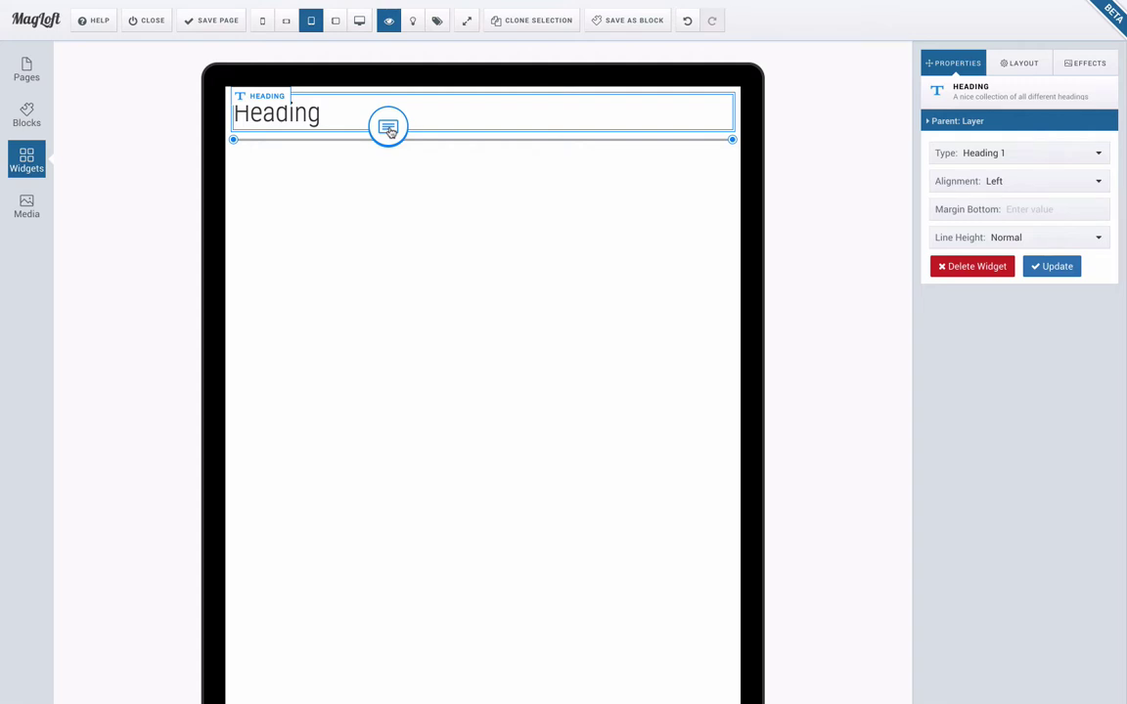
pyautogui.moveTo(389, 132)
pyautogui.mouseDown()
pyautogui.moveTo(335, 116)
pyautogui.moveTo(376, 121)
pyautogui.mouseUp()
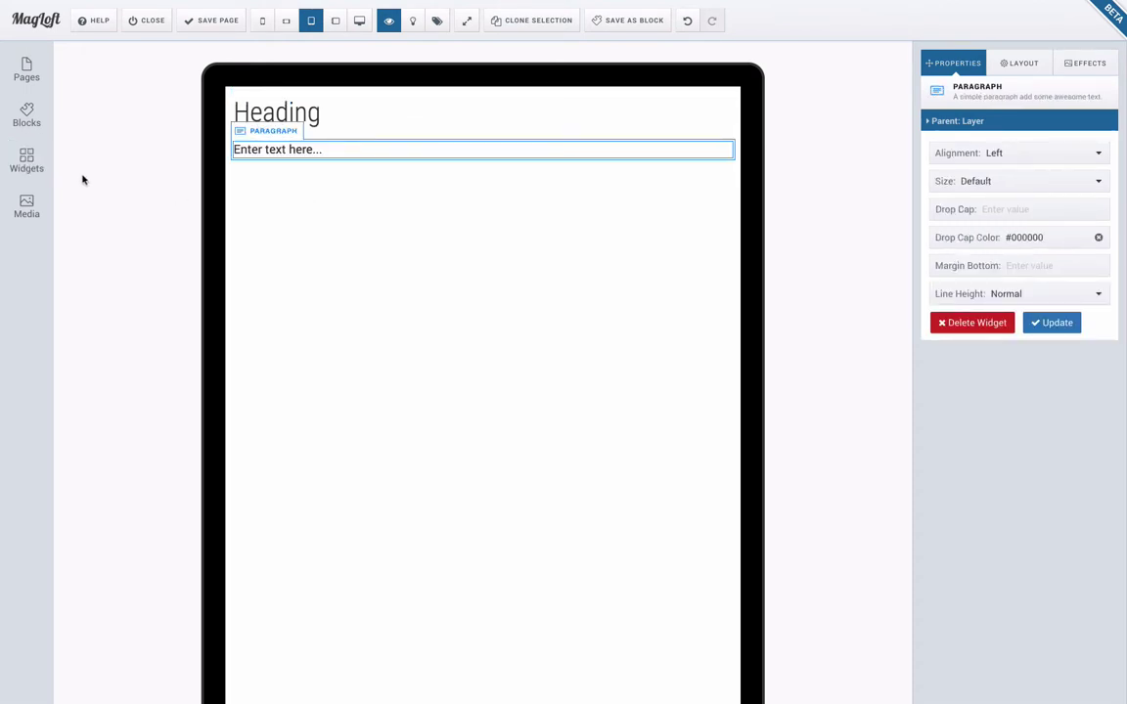
pyautogui.click(30, 164)
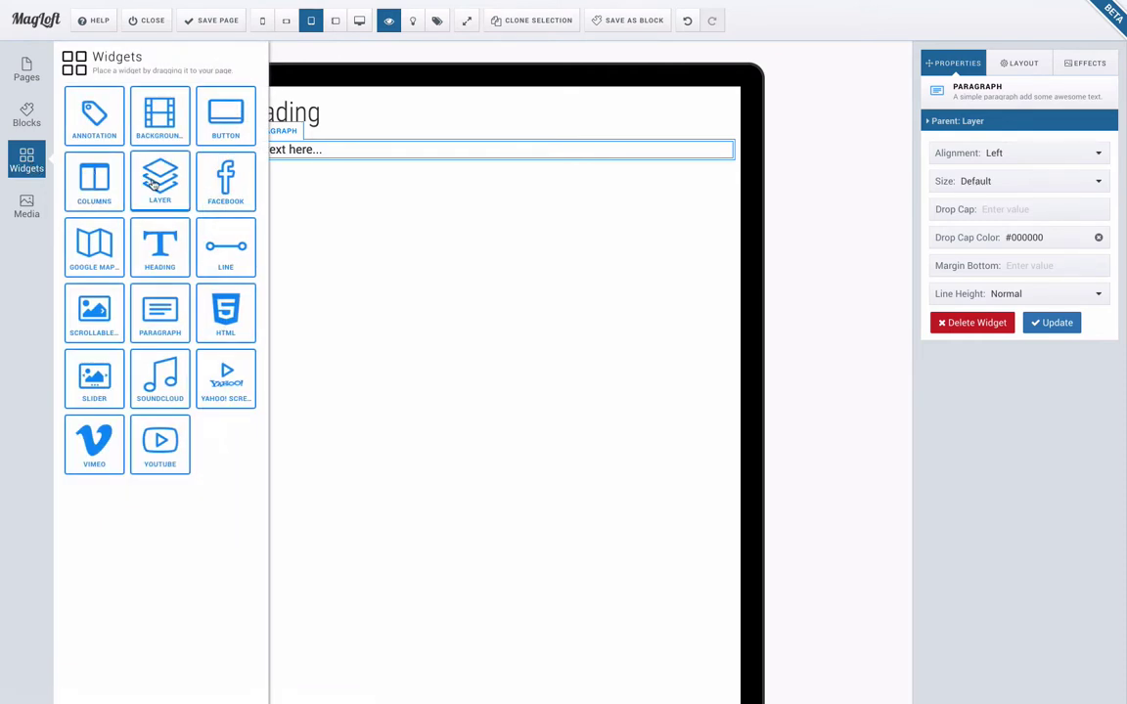
pyautogui.moveTo(153, 184); pyautogui.dragTo(416, 180)
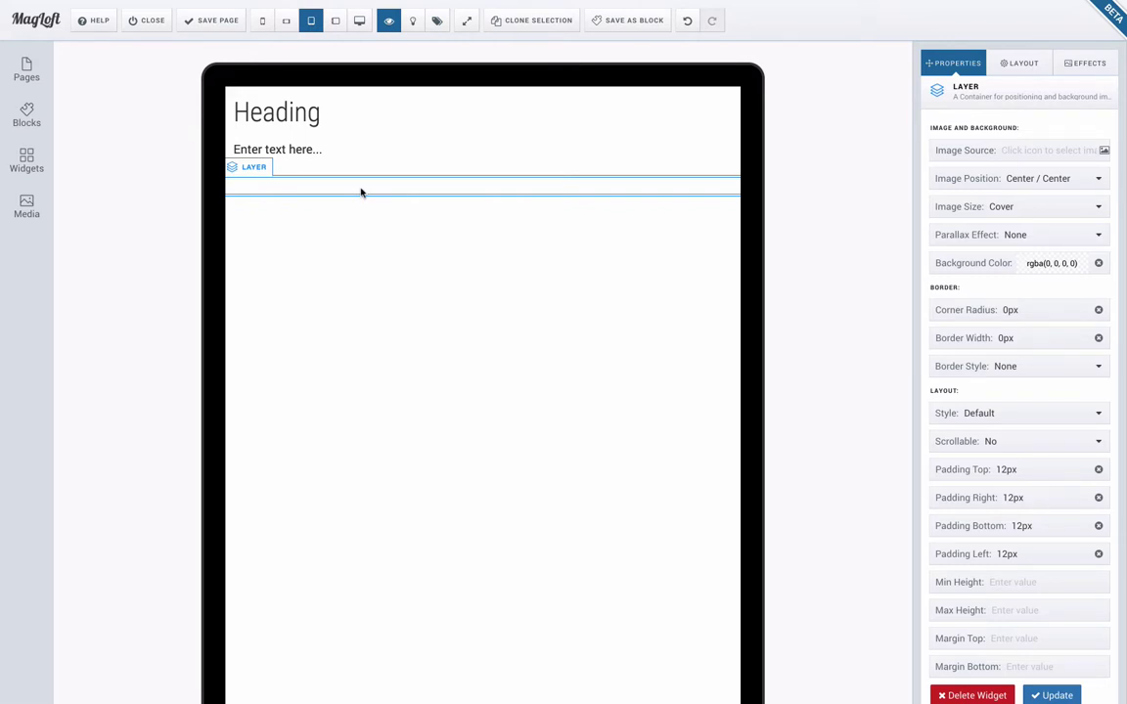
# Upload CoverPhotoOptimized.jpg from the 01 Cover folder into the Cover Page media folder
pyautogui.click(27, 207)
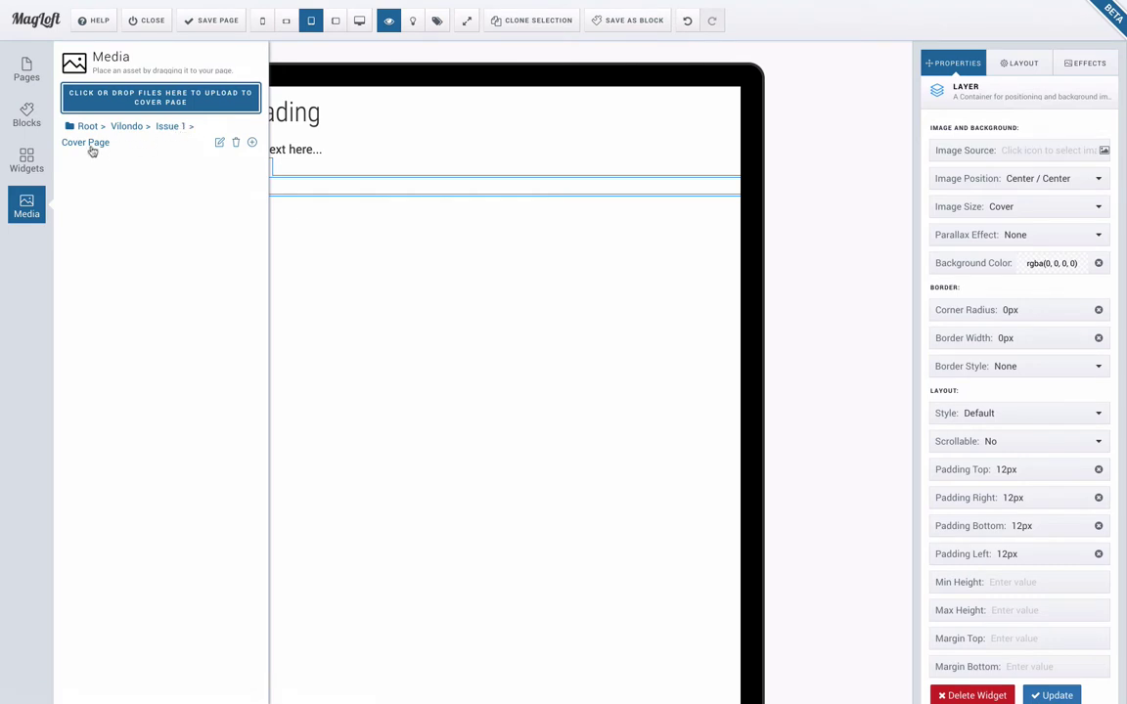
pyautogui.click(203, 99)
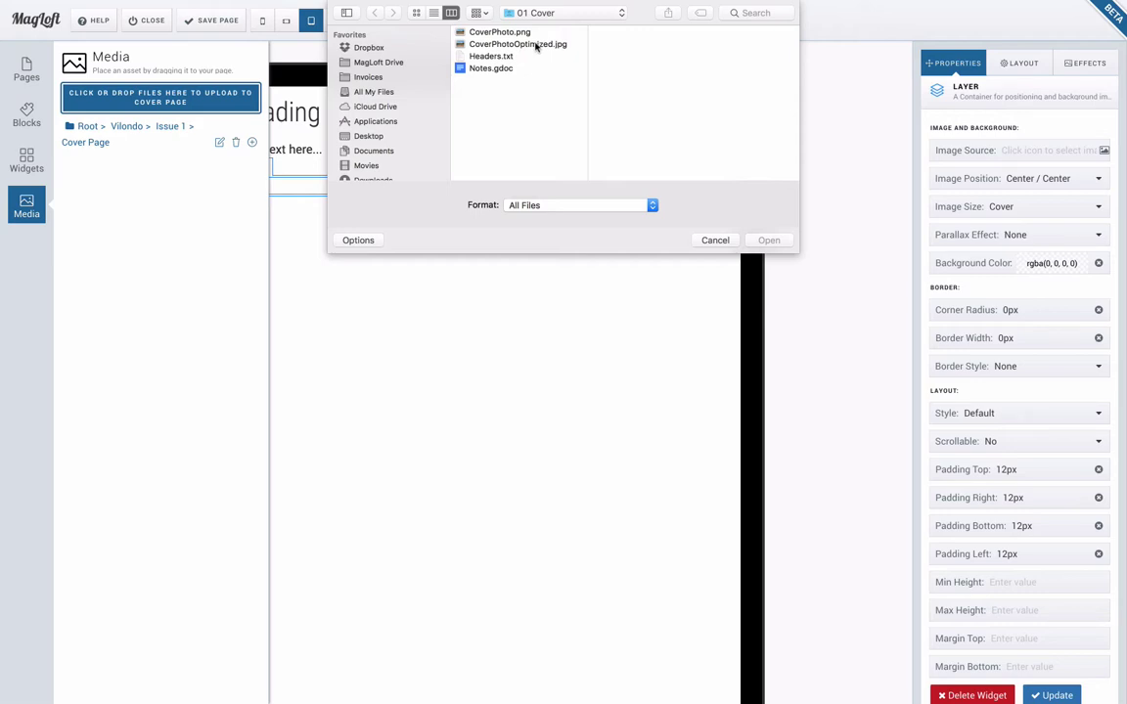
pyautogui.click(536, 45)
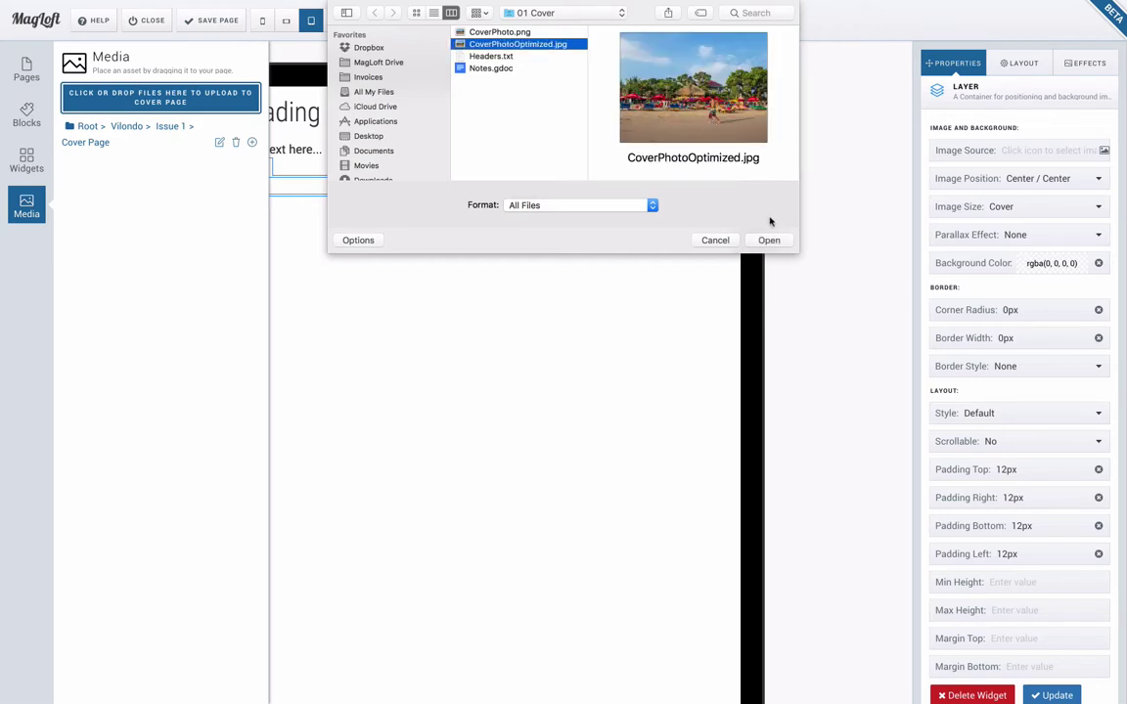
pyautogui.click(769, 241)
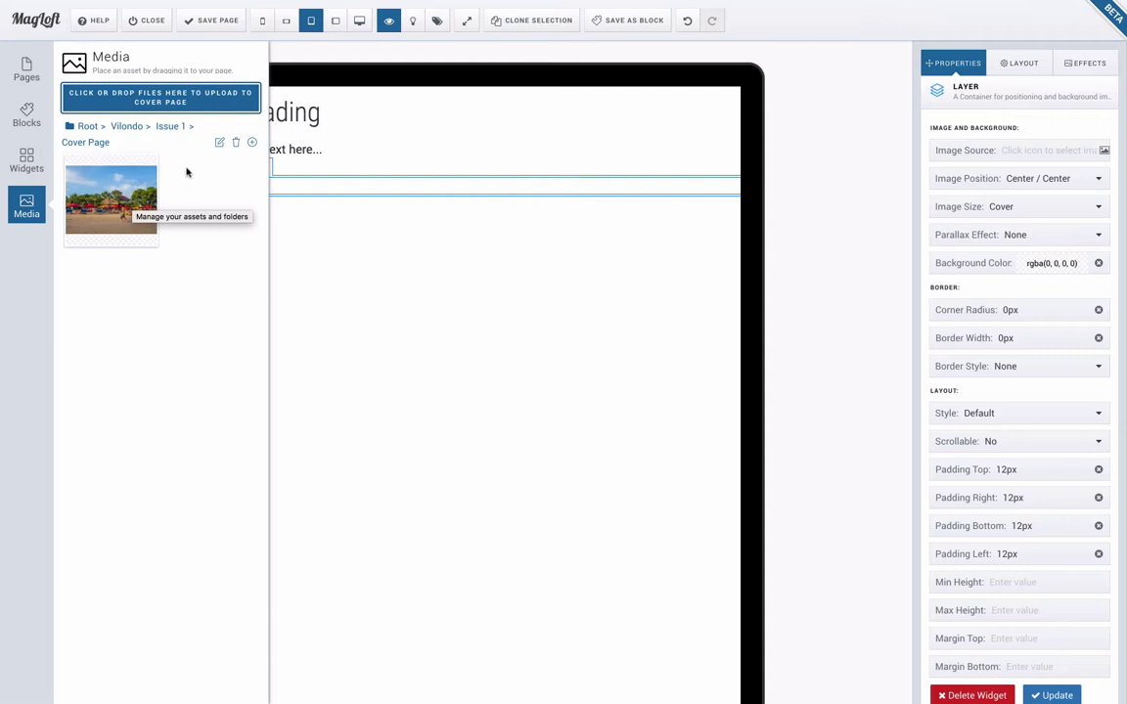
pyautogui.click(36, 207)
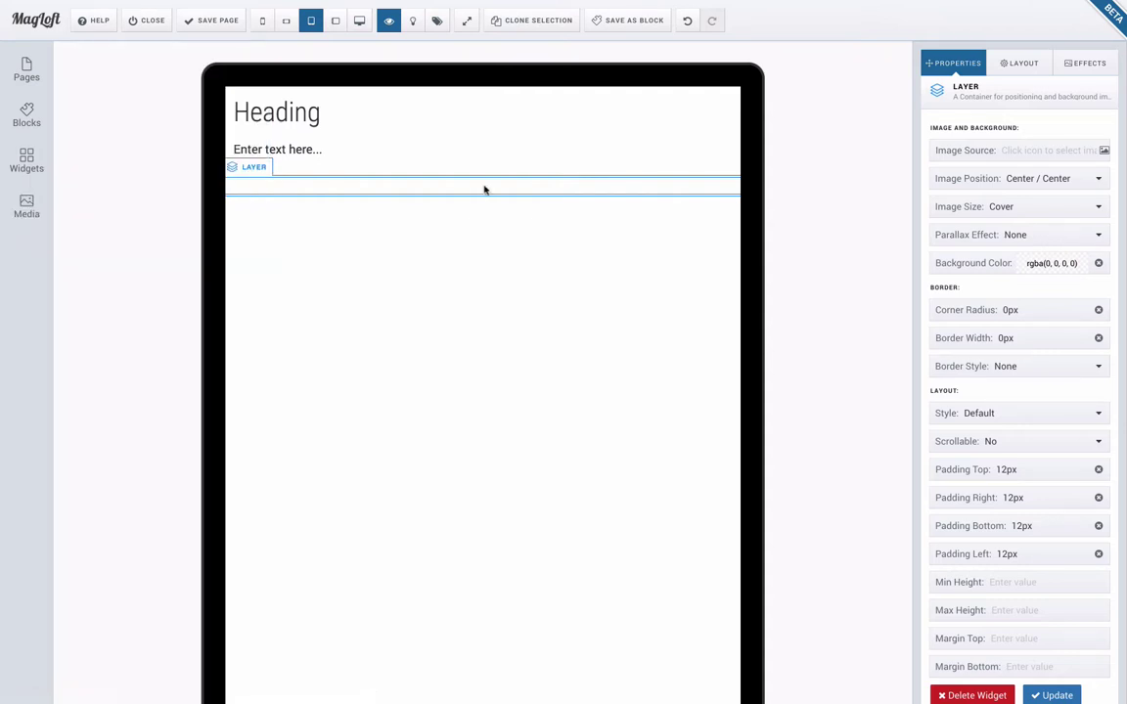
# Assign CoverPhotoOptimized.jpg as the image source of the lower layer
pyautogui.click(1104, 153)
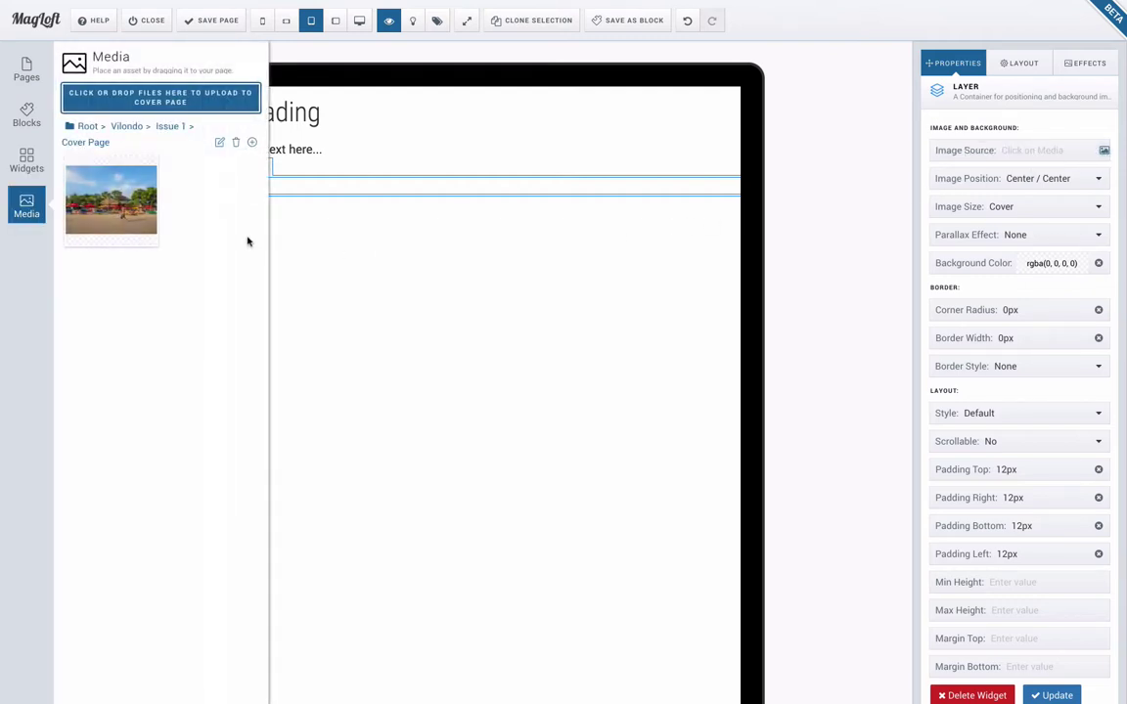
pyautogui.moveTo(110, 206)
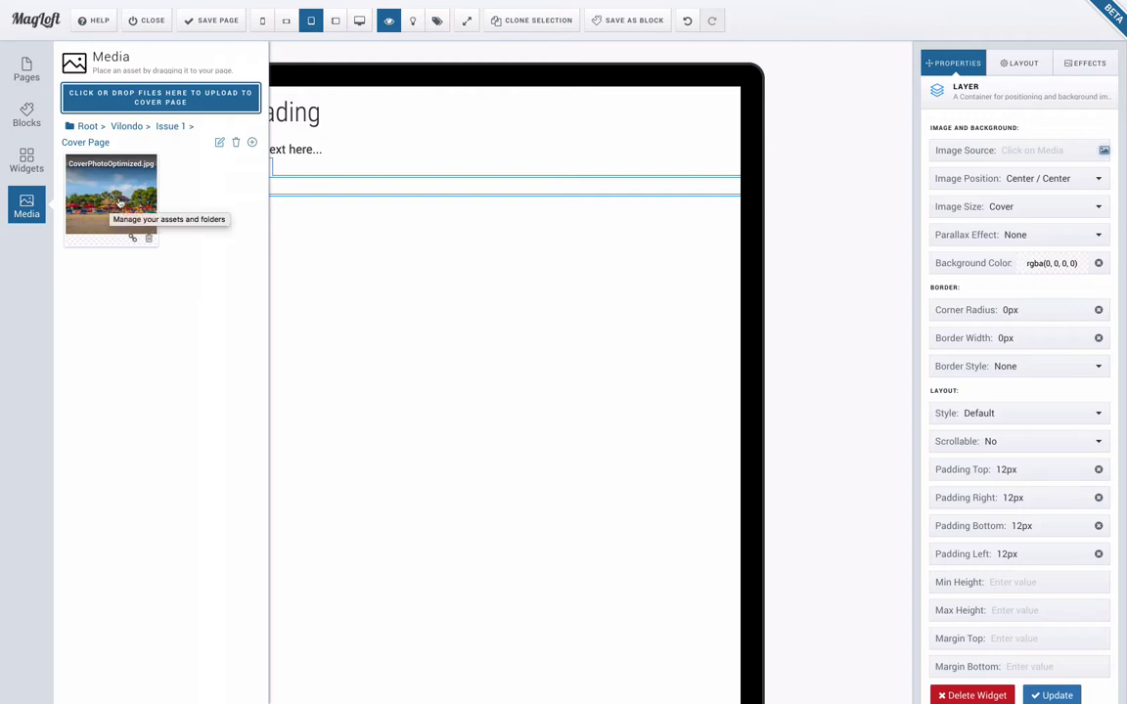
pyautogui.click(108, 204)
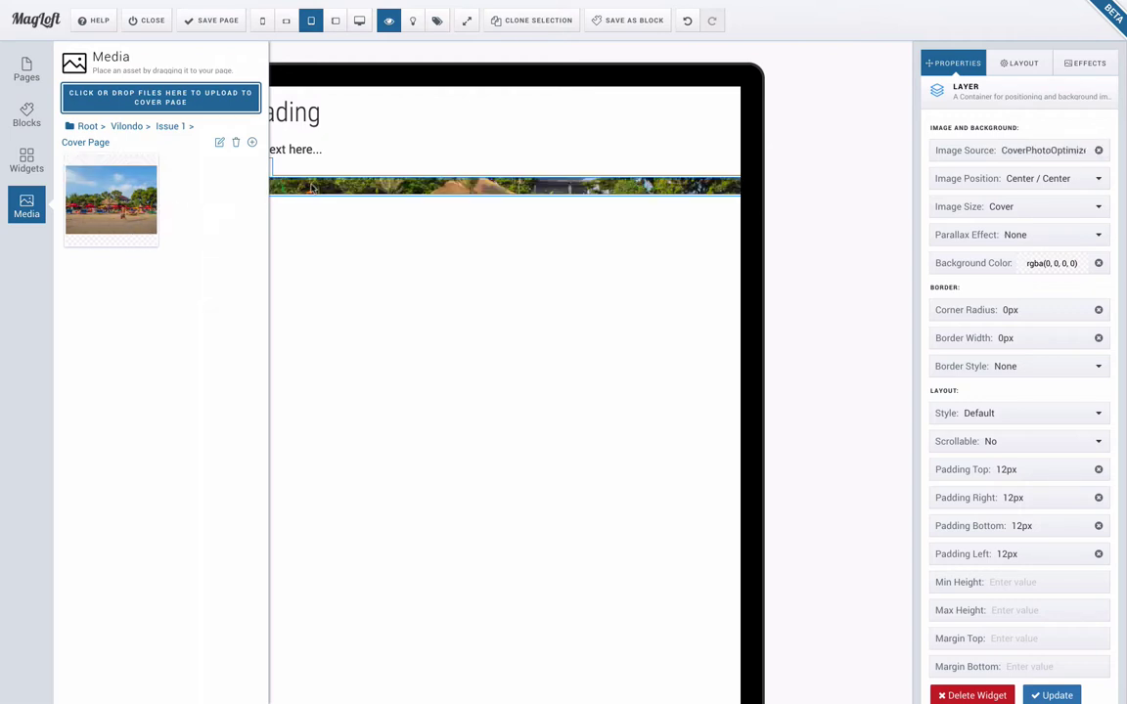
pyautogui.click(26, 205)
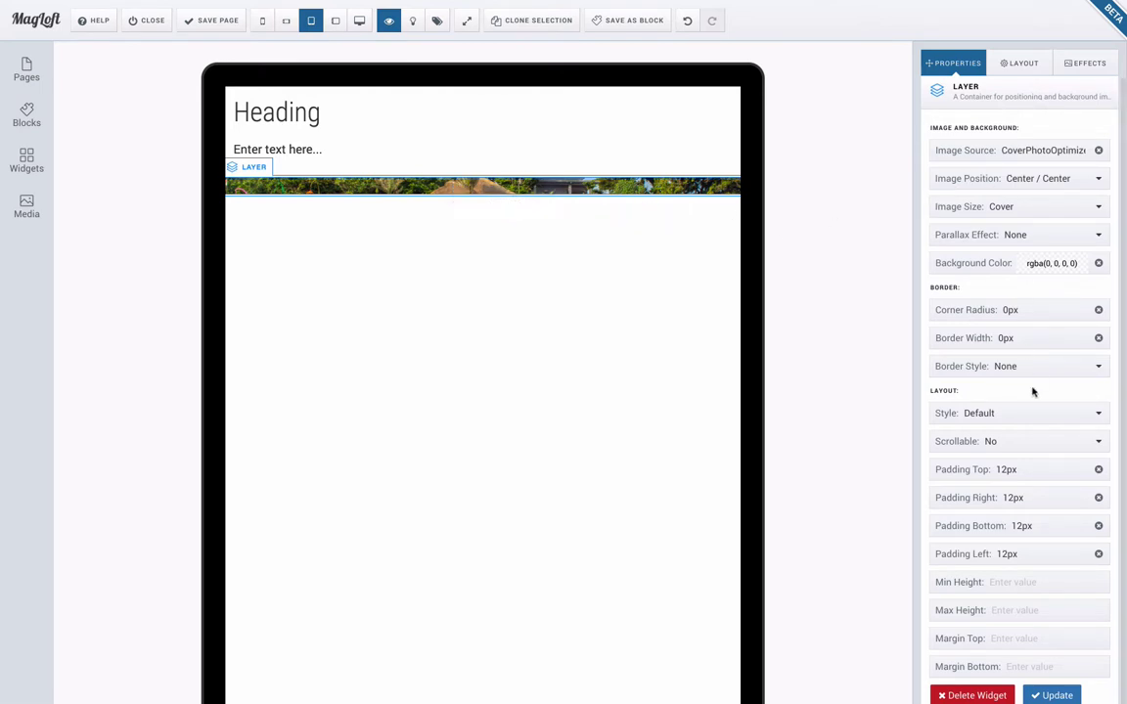
# Set the lower layer's minimum height to 70vh and apply the change
pyautogui.scroll(-1, 1030, 372)
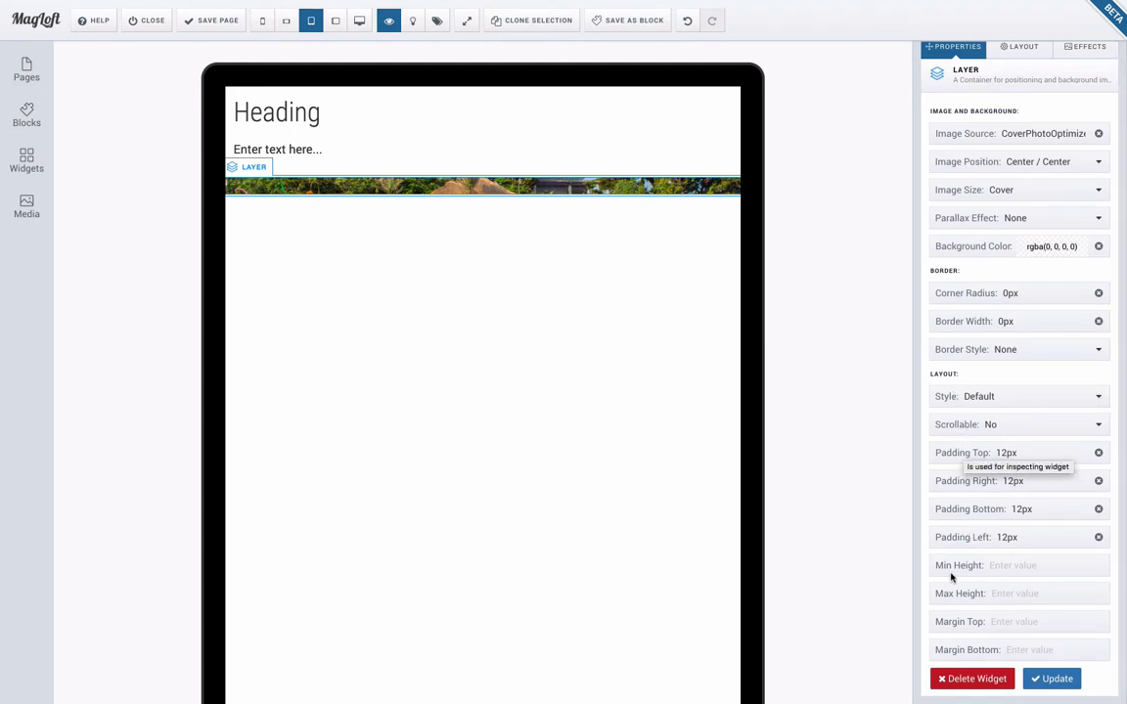
pyautogui.click(1006, 564)
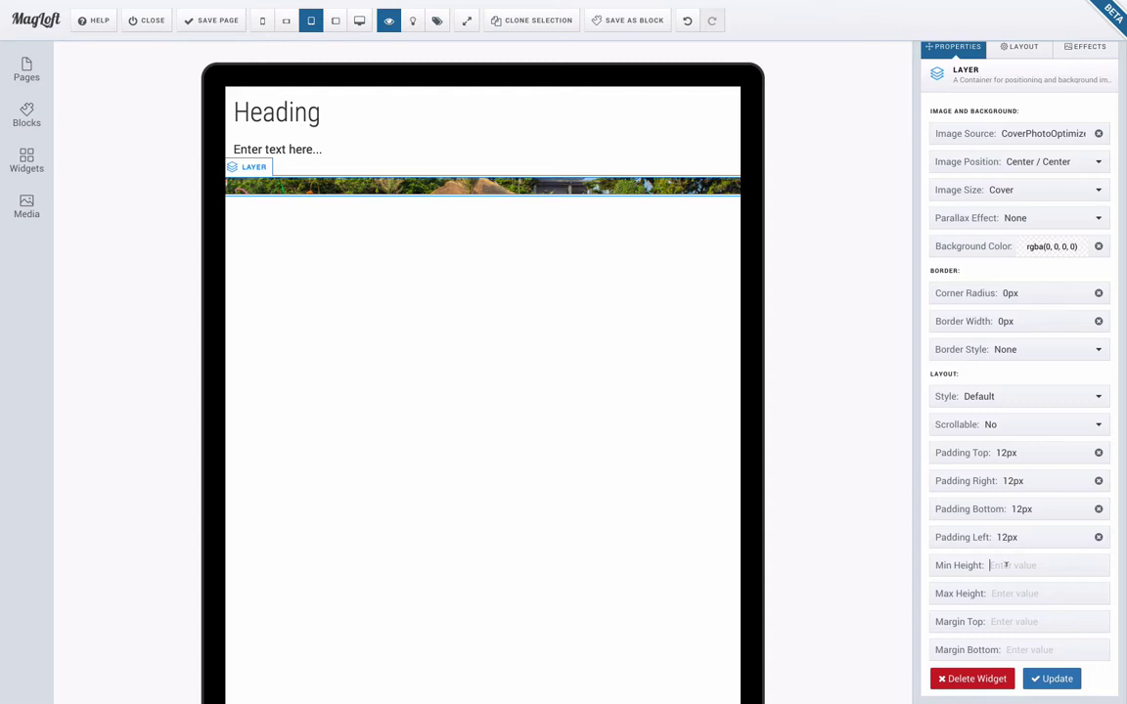
pyautogui.write('70vh')
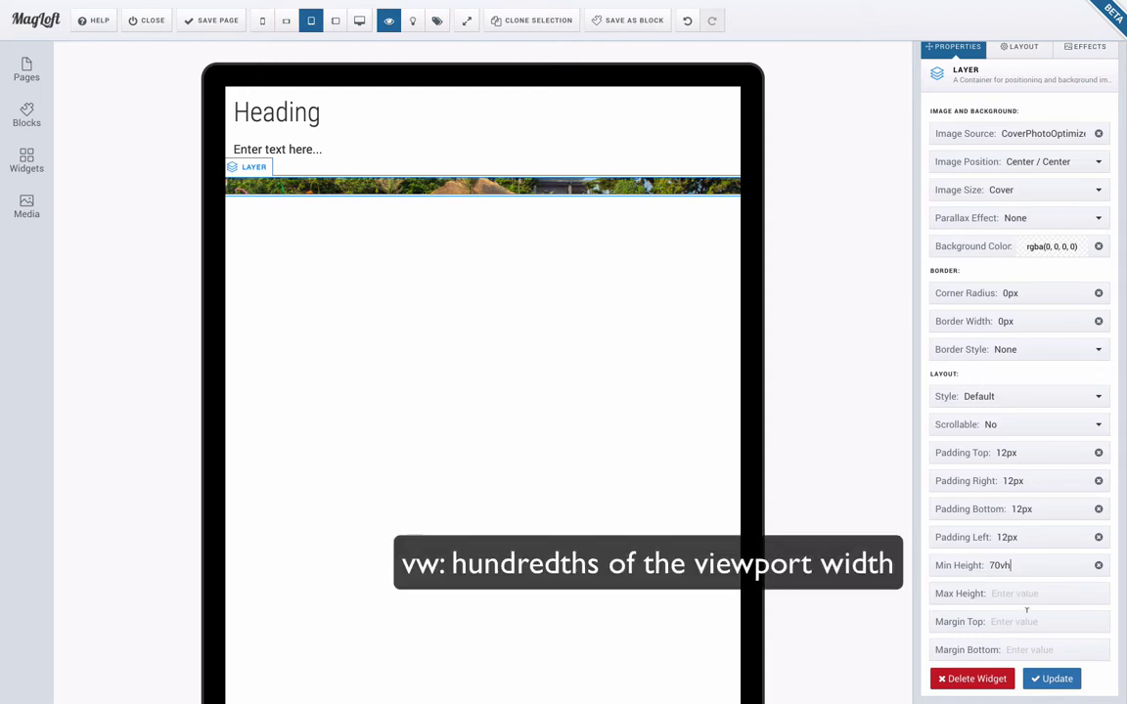
pyautogui.click(1057, 678)
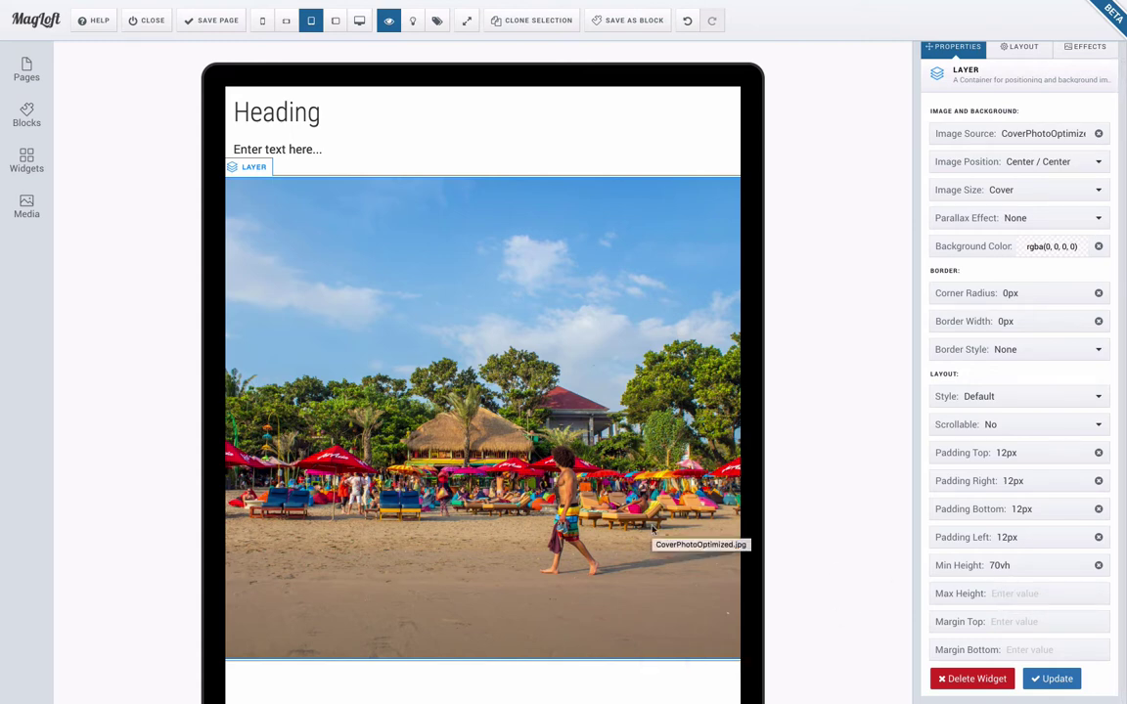
# Add a third Layer widget directly beneath the cover photo layer
pyautogui.scroll(-2, 654, 529)
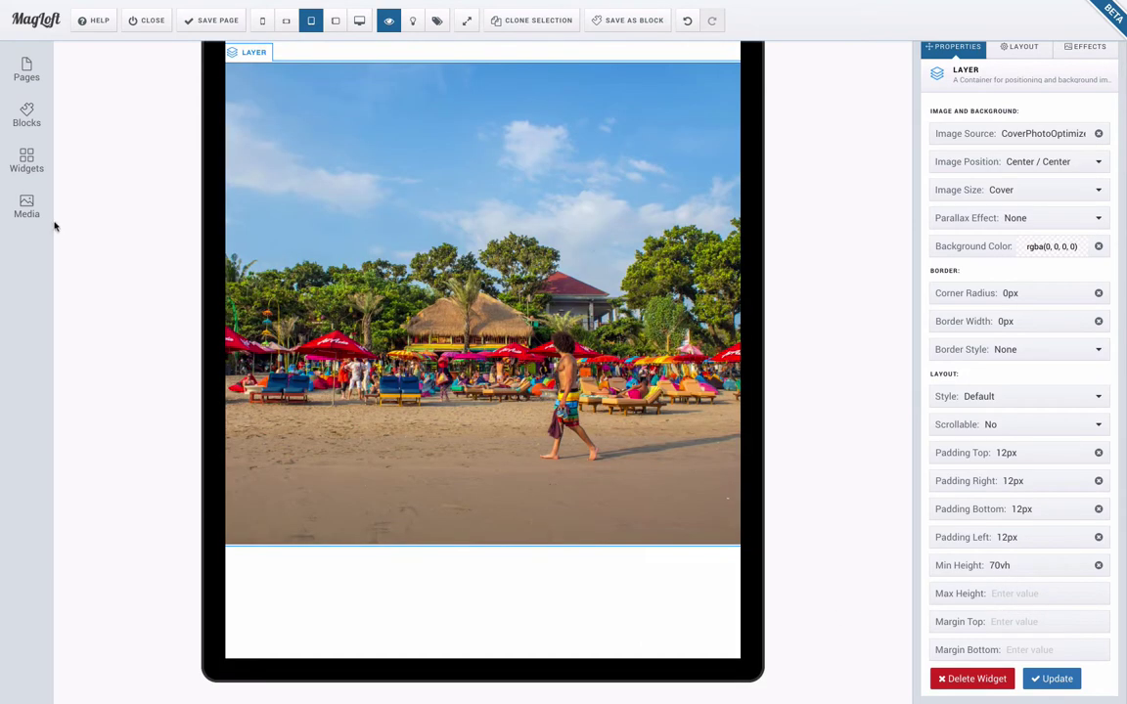
pyautogui.click(26, 206)
pyautogui.click(29, 207)
pyautogui.click(26, 160)
pyautogui.moveTo(135, 174); pyautogui.dragTo(483, 588)
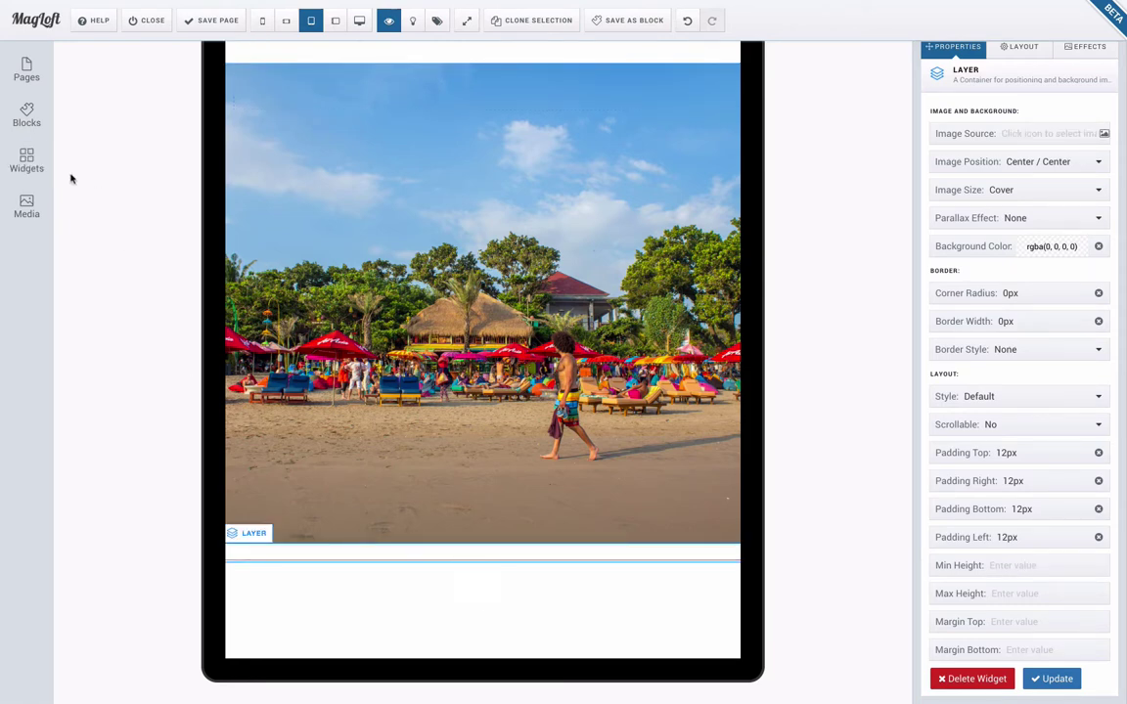
# Add a Heading widget inside the new bottom layer and clone it twice so three headings are stacked there
pyautogui.click(26, 159)
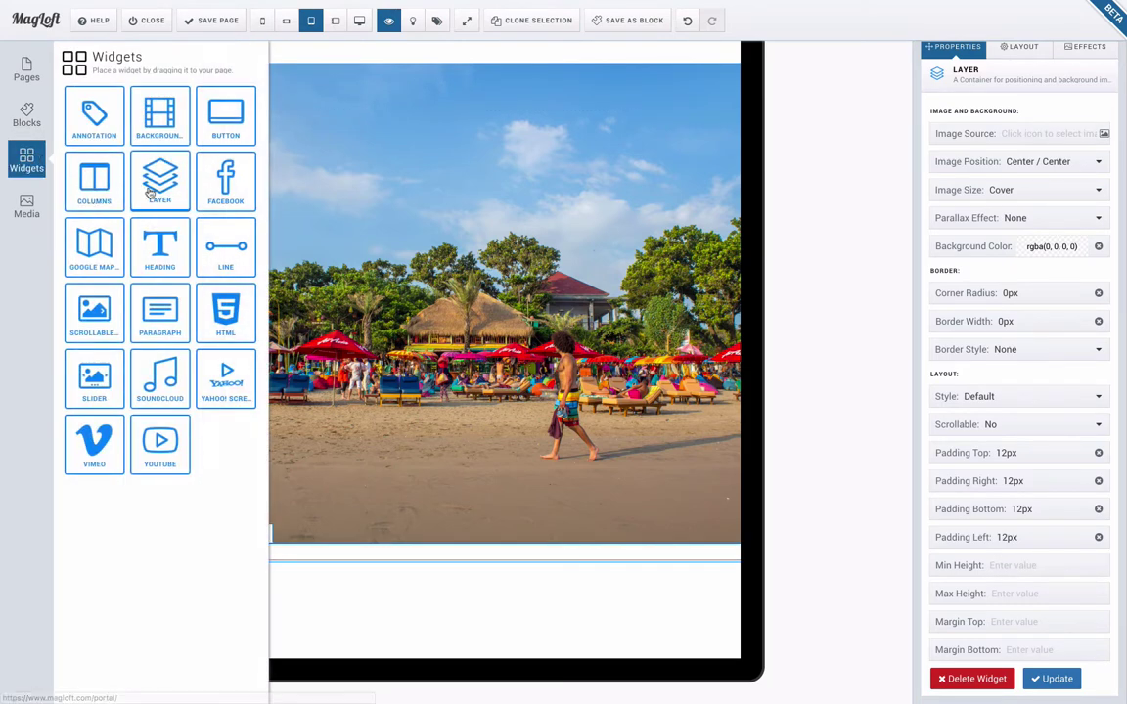
pyautogui.moveTo(157, 252); pyautogui.dragTo(399, 577)
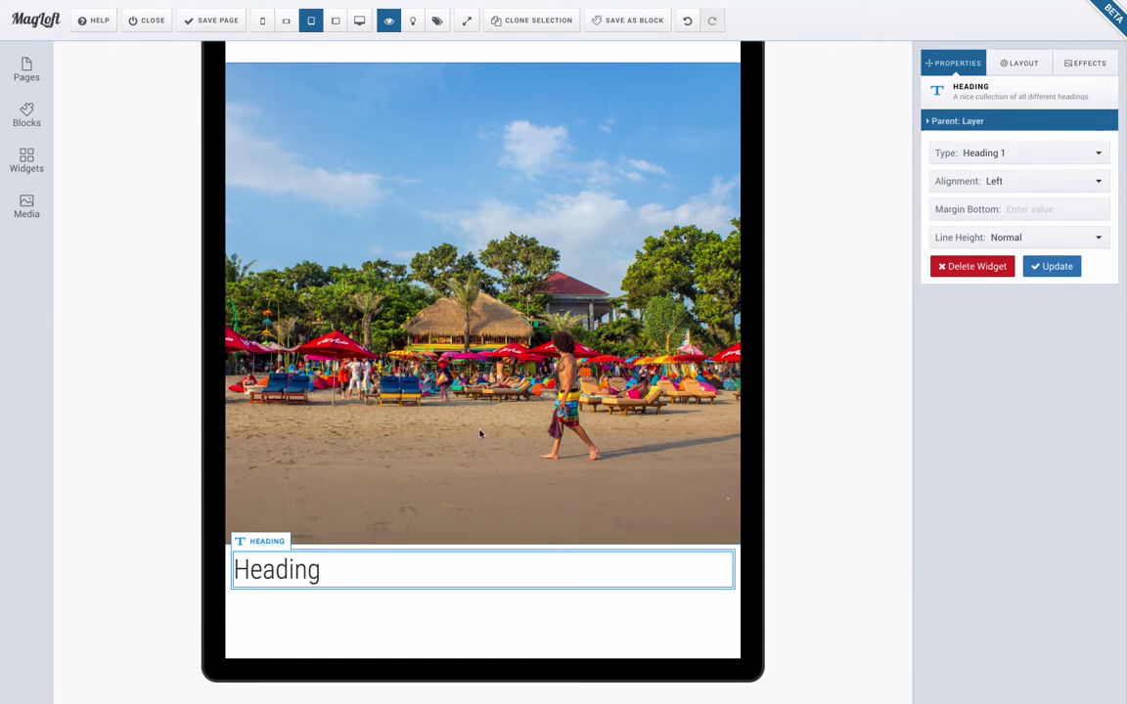
pyautogui.click(541, 22)
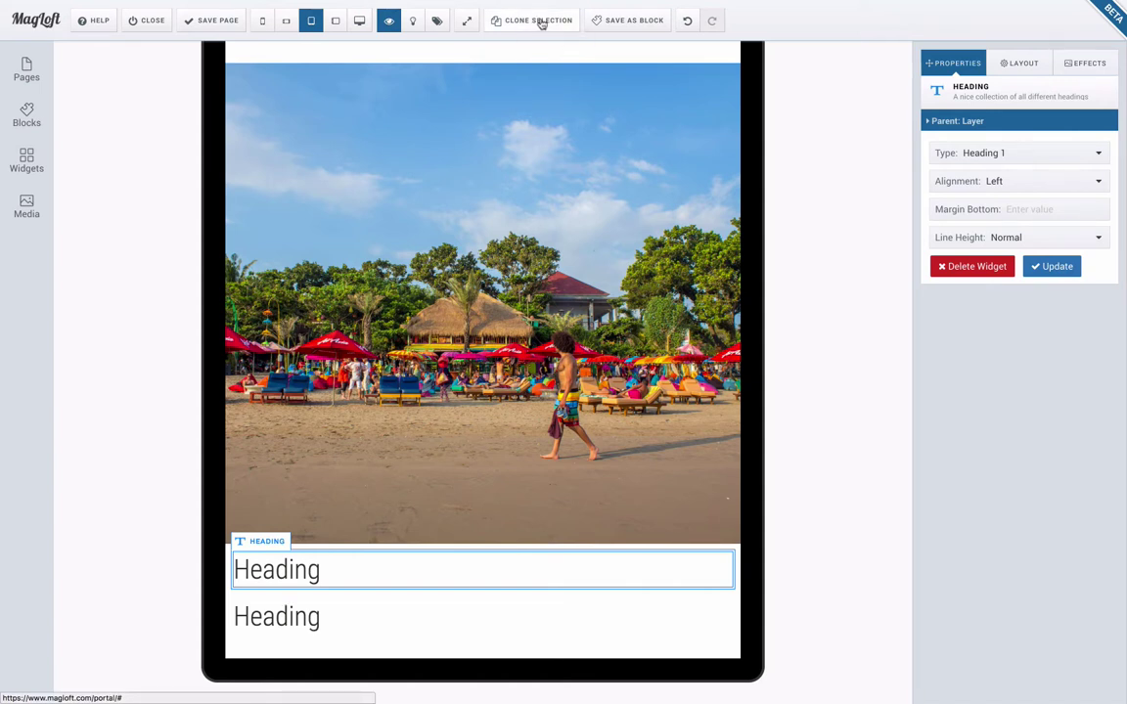
pyautogui.scroll(-1, 460, 538)
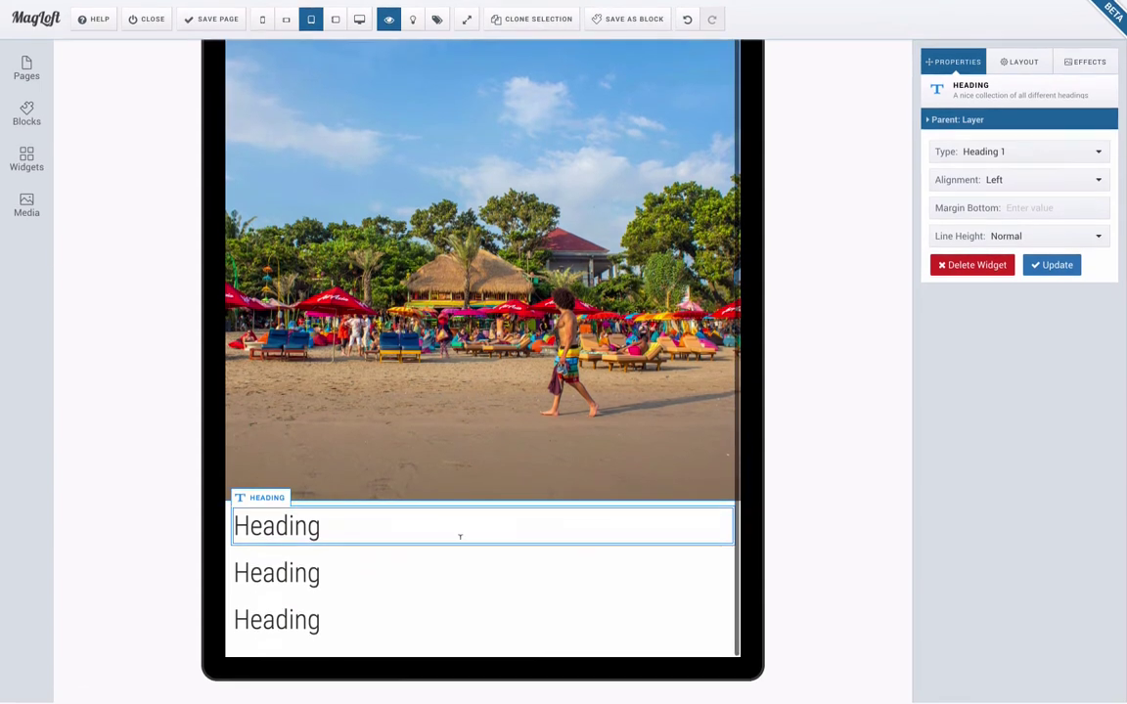
pyautogui.click(335, 577)
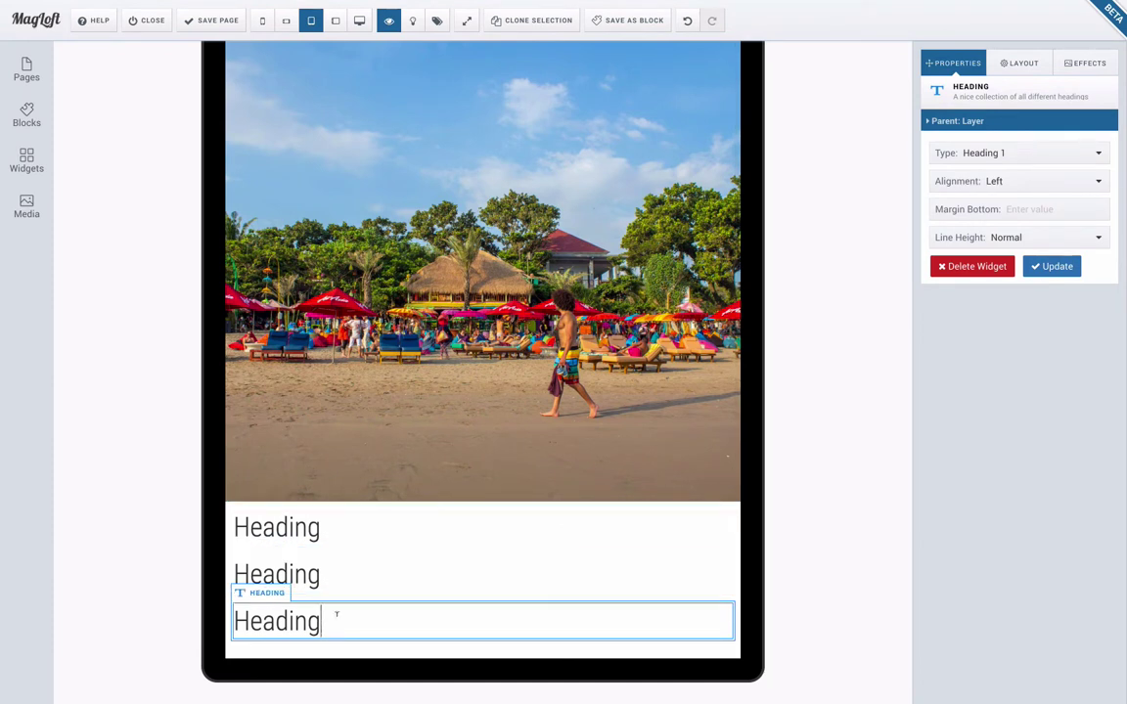
pyautogui.click(343, 531)
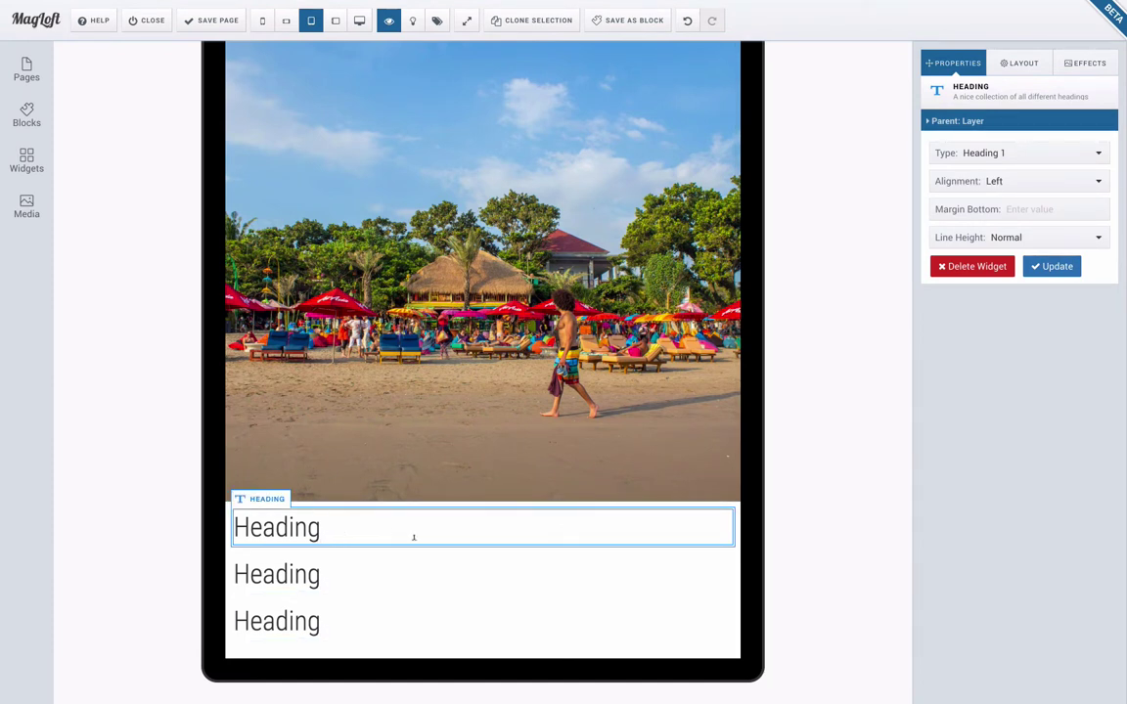
pyautogui.scroll(5, 482, 550)
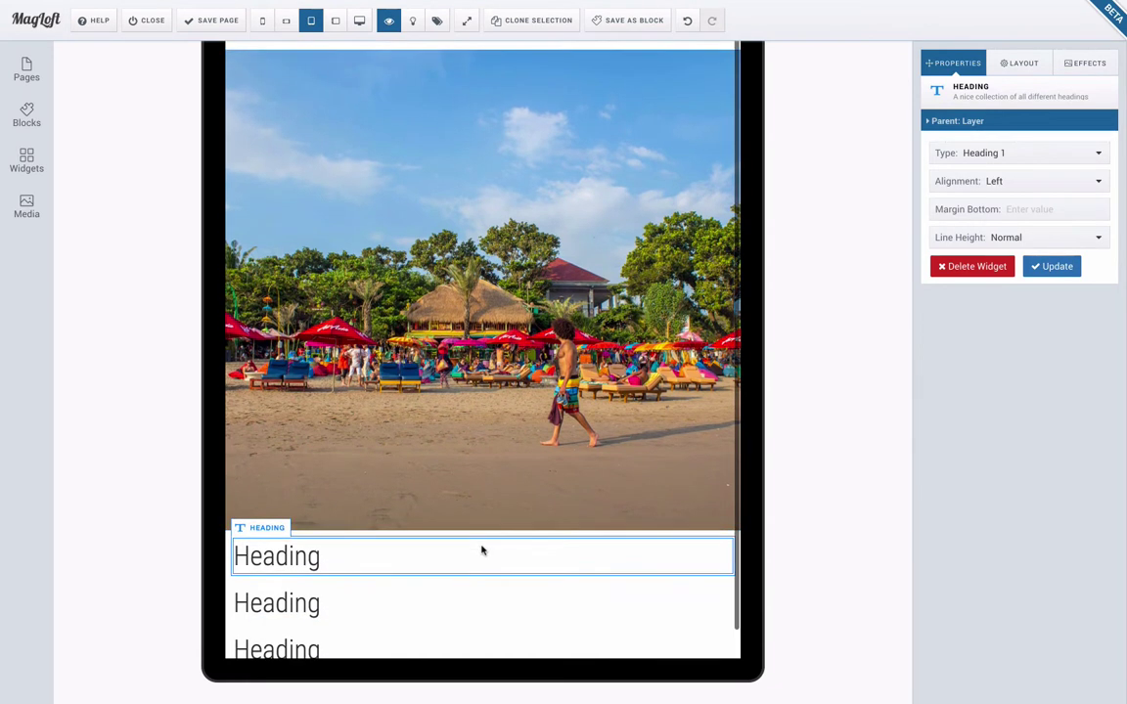
pyautogui.scroll(-2, 481, 550)
pyautogui.scroll(-2, 481, 550)
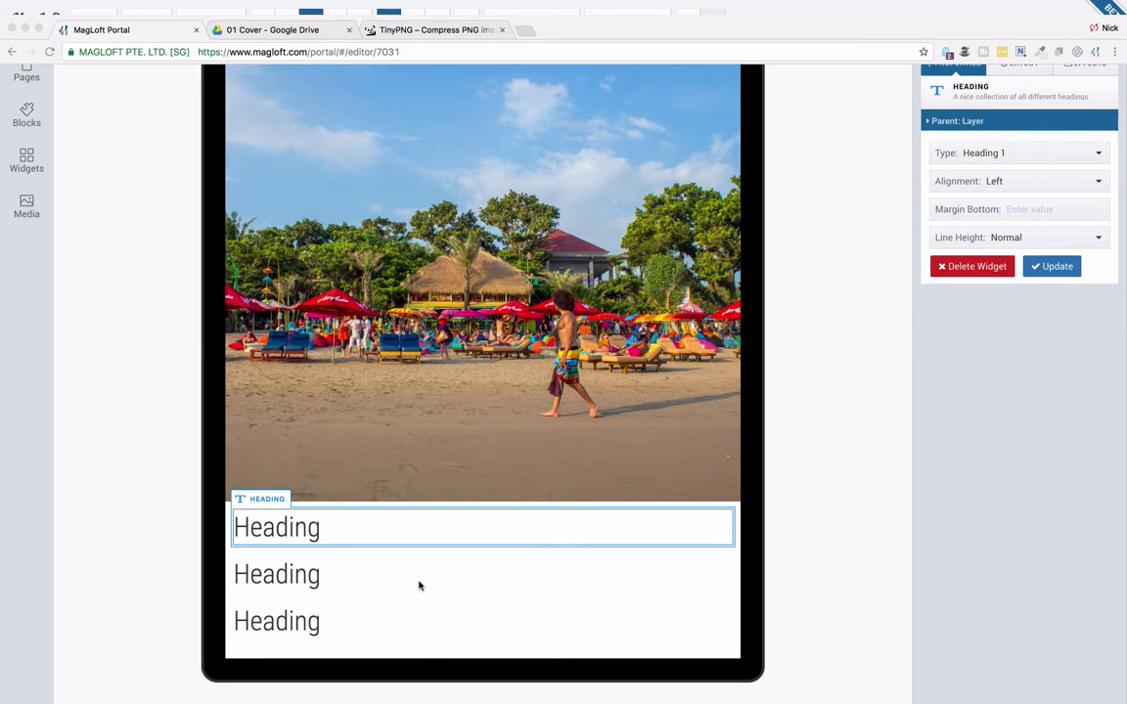
pyautogui.click(370, 578)
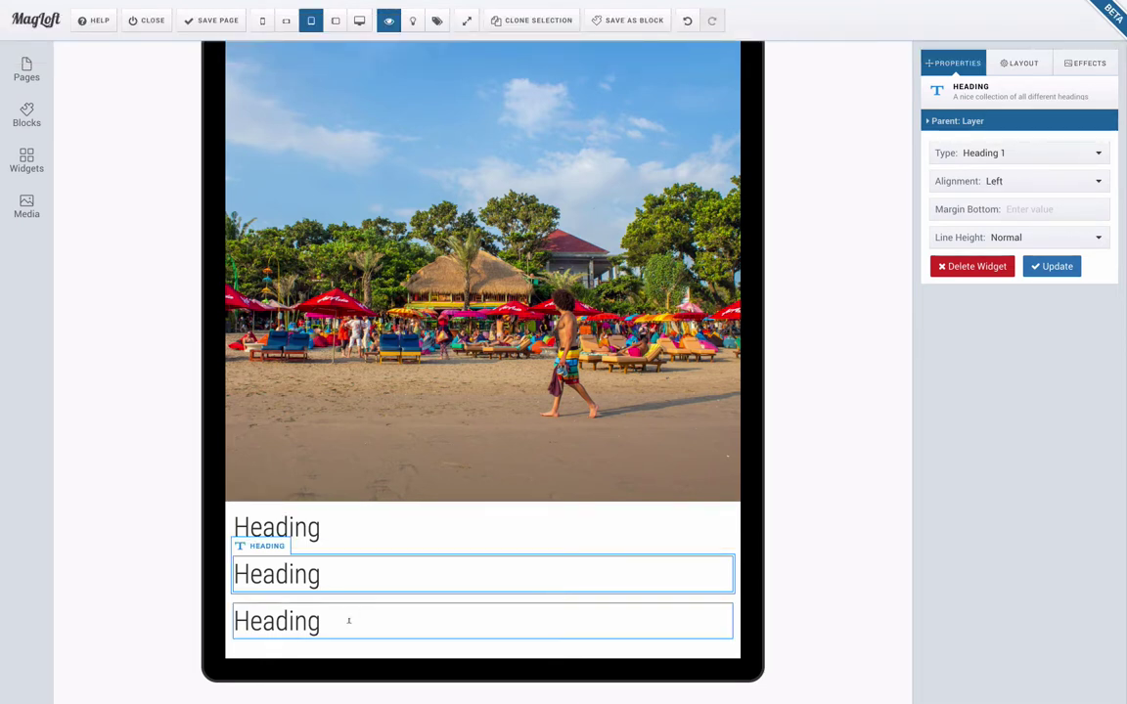
pyautogui.click(347, 608)
pyautogui.click(347, 573)
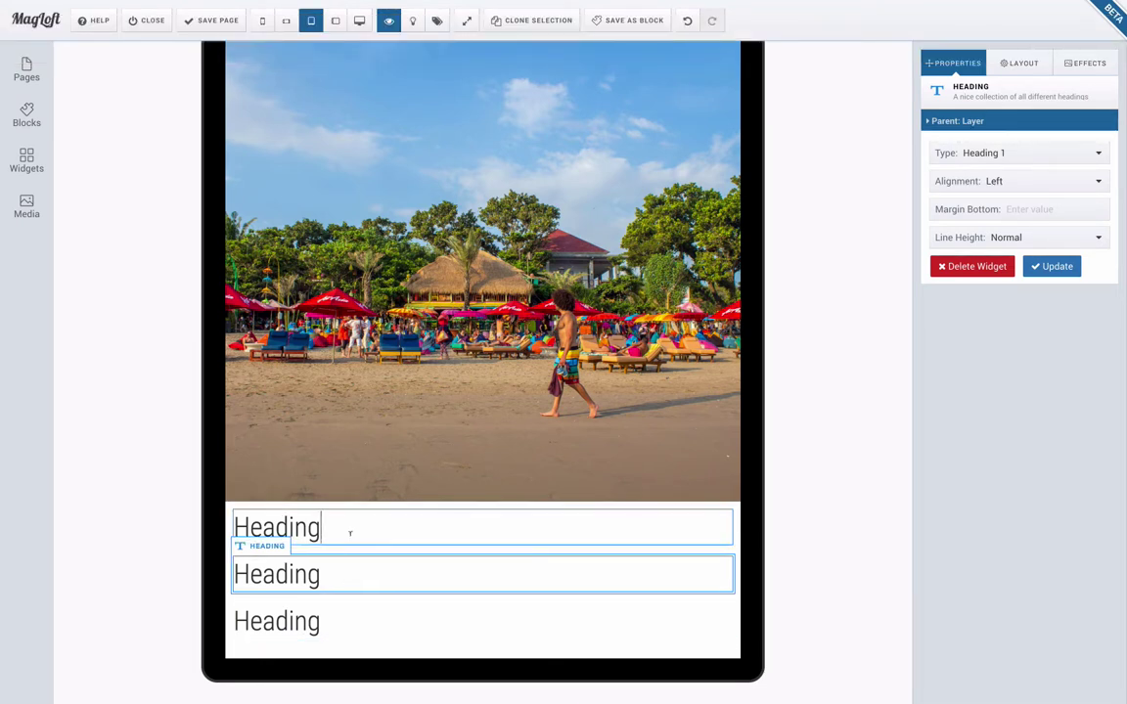
pyautogui.click(349, 530)
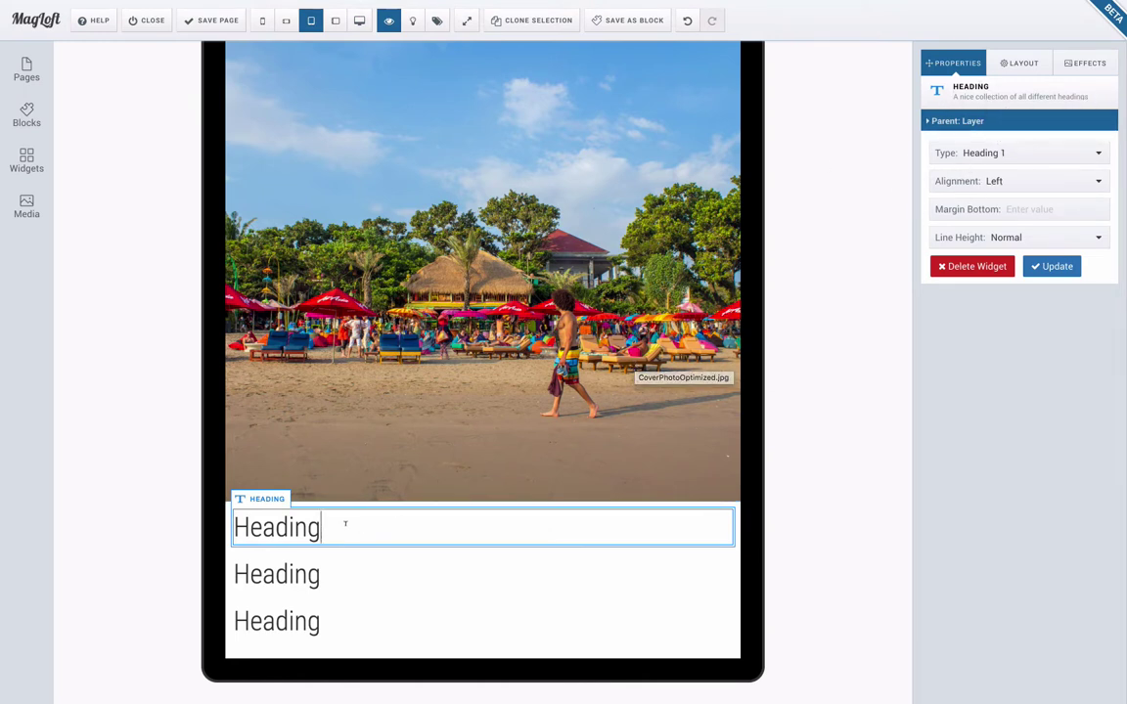
pyautogui.click(337, 557)
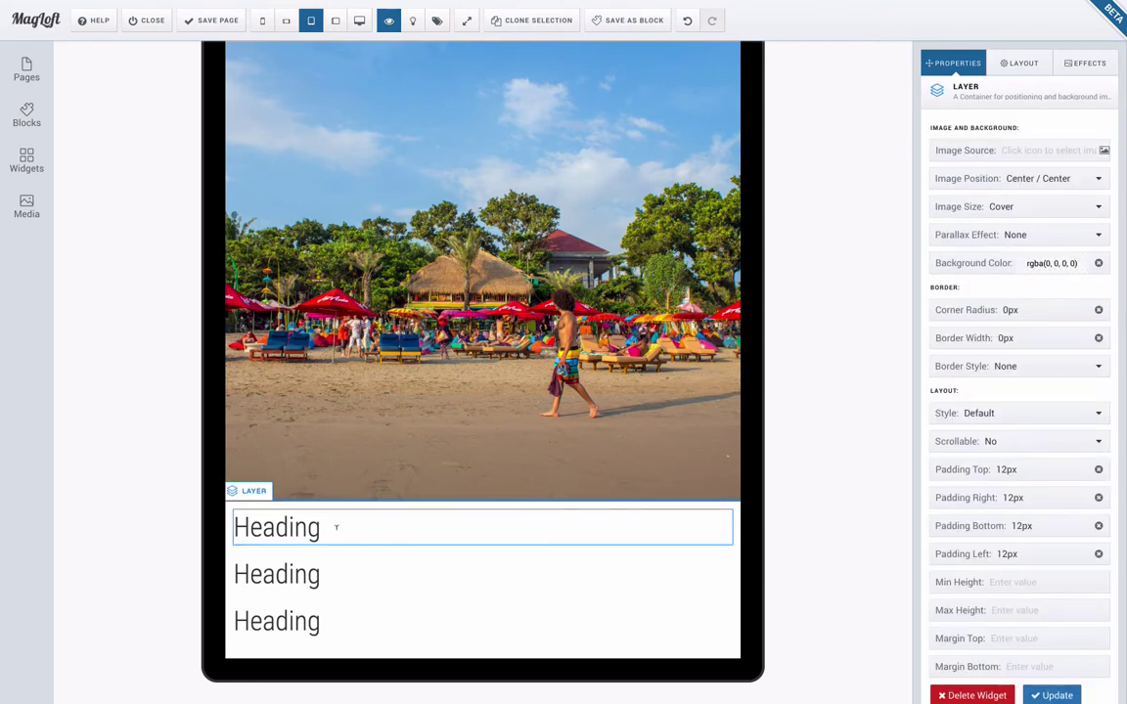
# Set the background color of the layer containing the three headings to the red CA231B and save the color
pyautogui.click(353, 526)
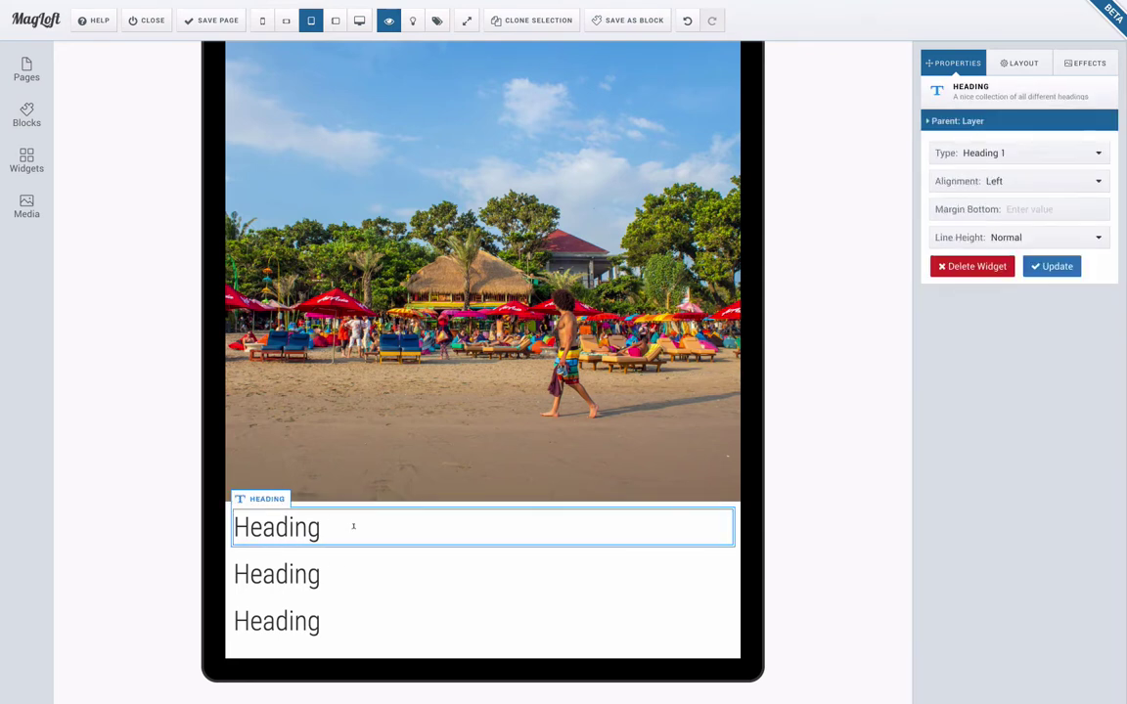
pyautogui.click(944, 122)
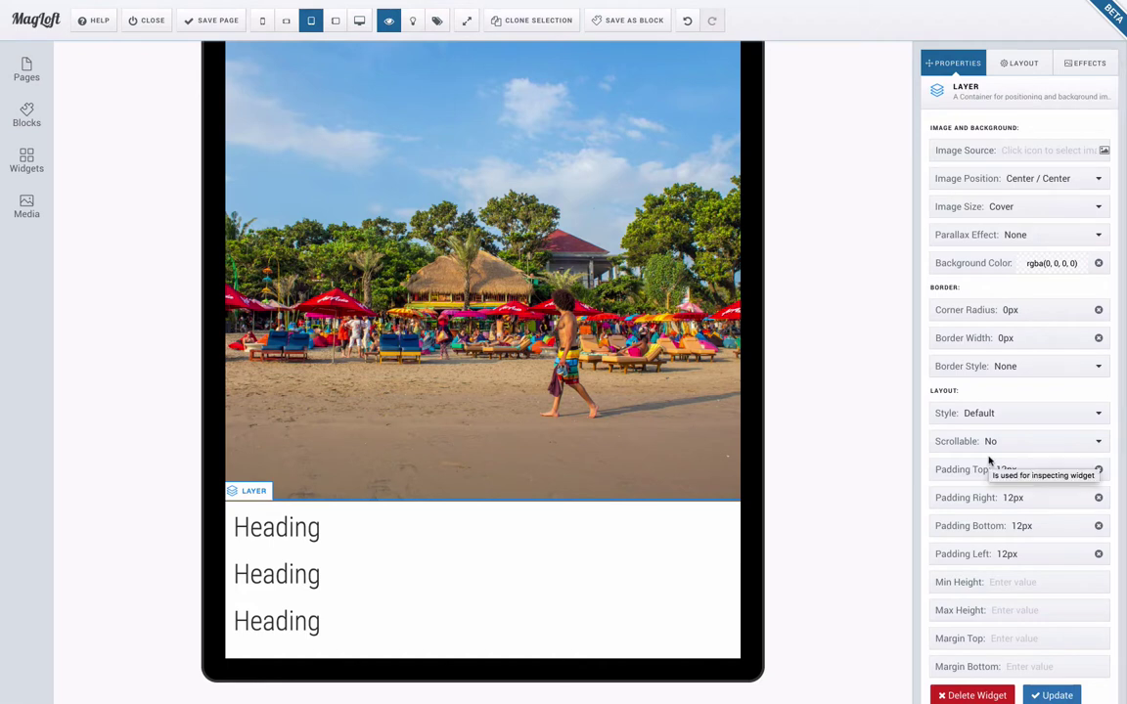
pyautogui.click(1052, 264)
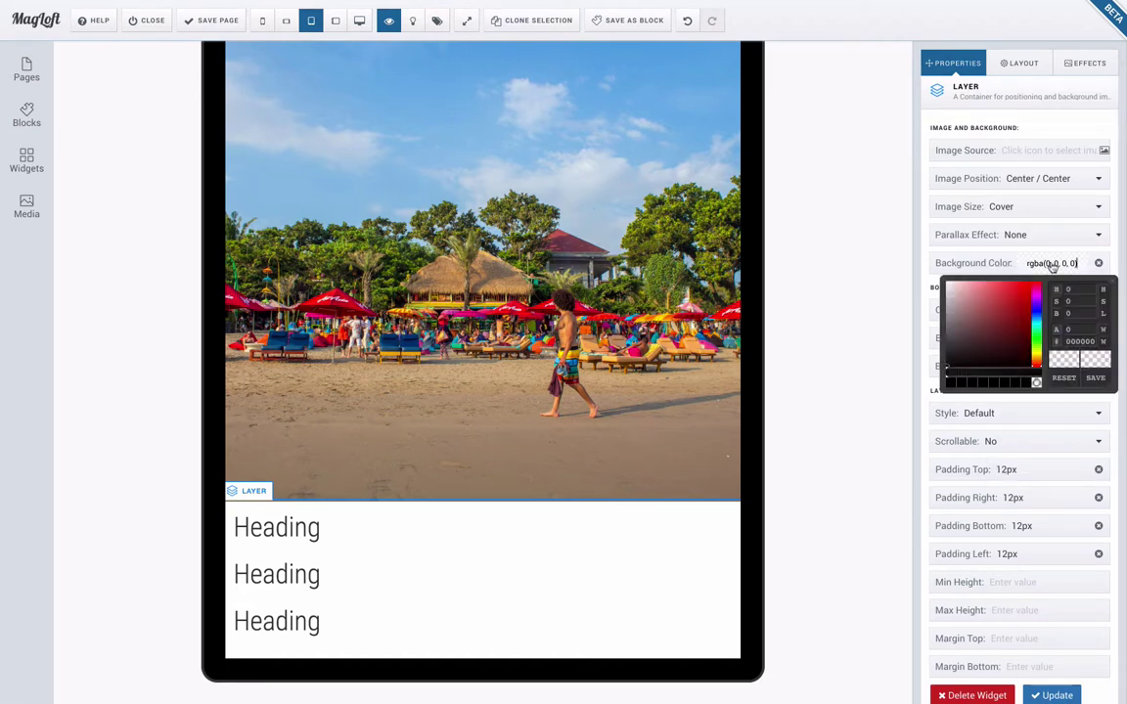
pyautogui.moveTo(1000, 337)
pyautogui.mouseDown()
pyautogui.moveTo(1004, 299)
pyautogui.moveTo(1007, 362)
pyautogui.moveTo(1013, 295)
pyautogui.moveTo(992, 320)
pyautogui.mouseUp()
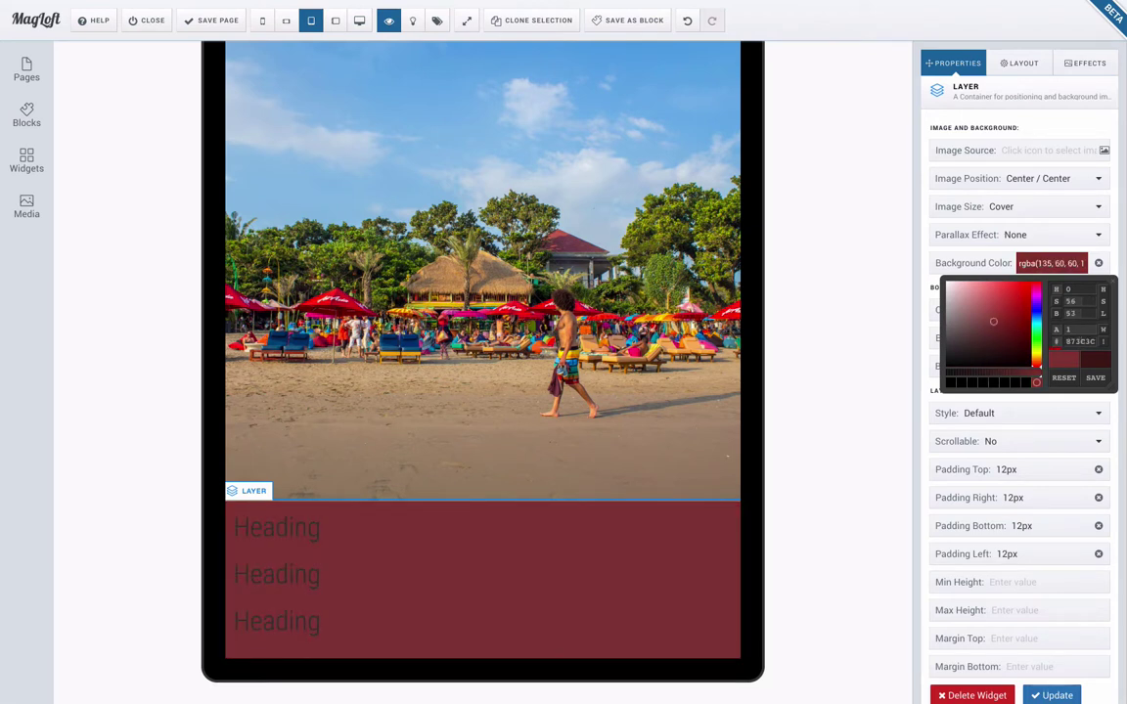
pyautogui.doubleClick(1080, 341)
pyautogui.write('CA231B')
pyautogui.click(1100, 381)
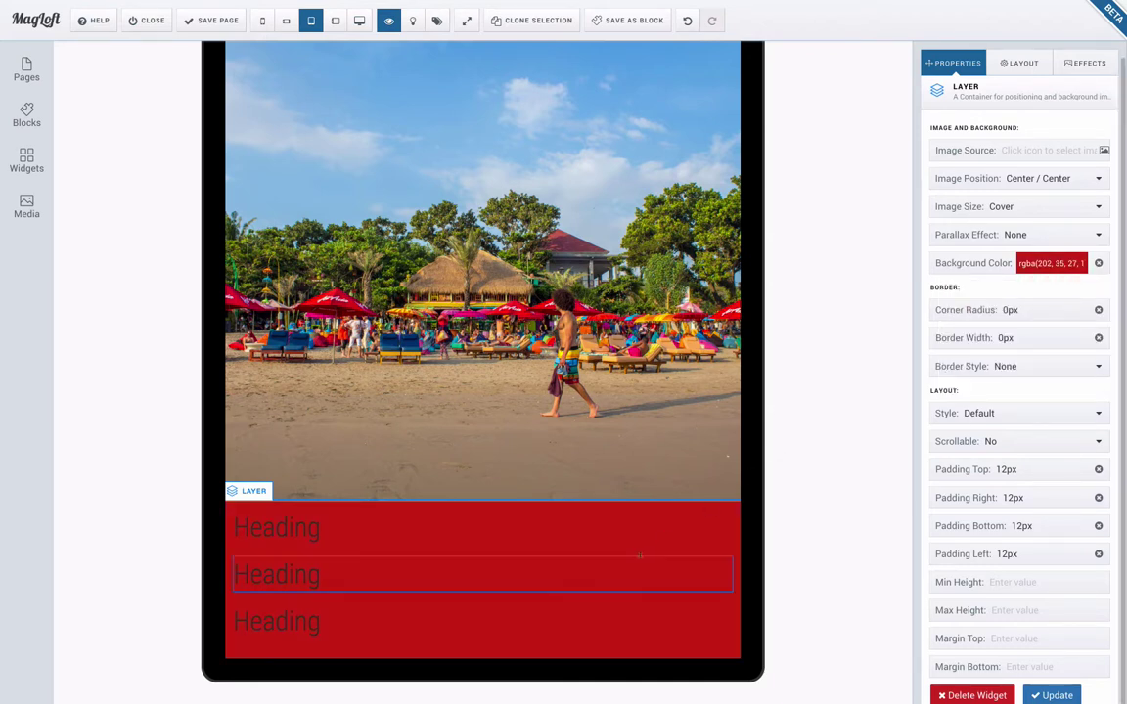
# Format the heading above the cover photo in bold Gotham and replace its text with "A Visual Taste of Bali"
pyautogui.scroll(3, 622, 474)
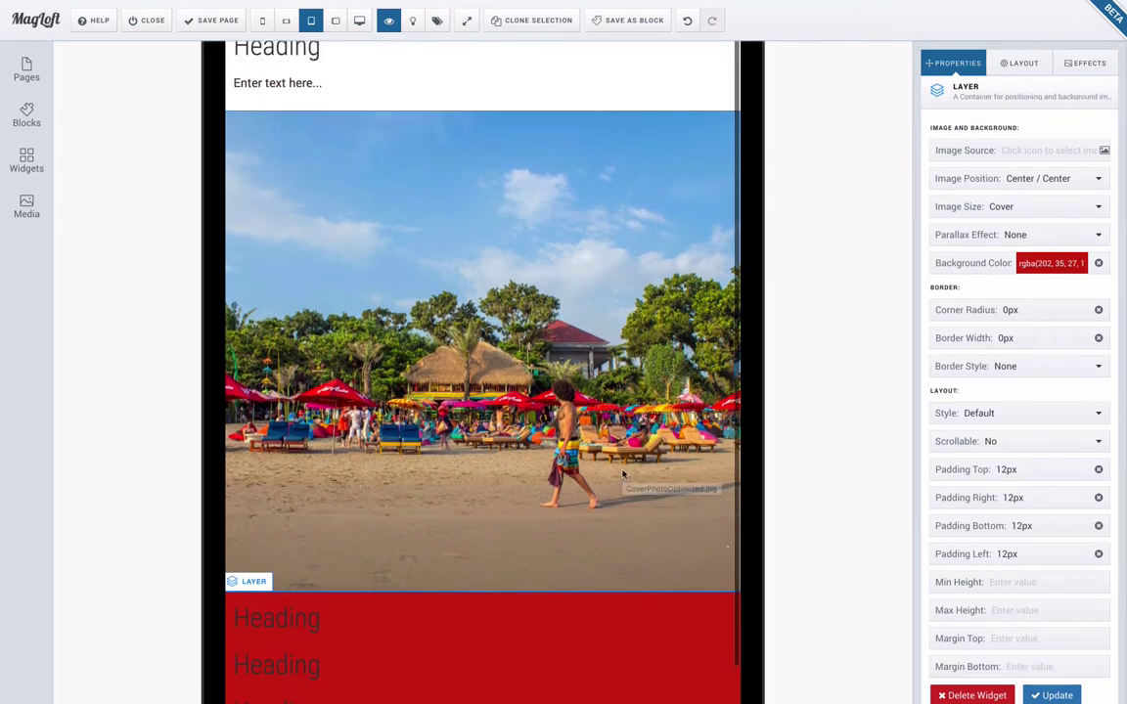
pyautogui.scroll(-3, 622, 474)
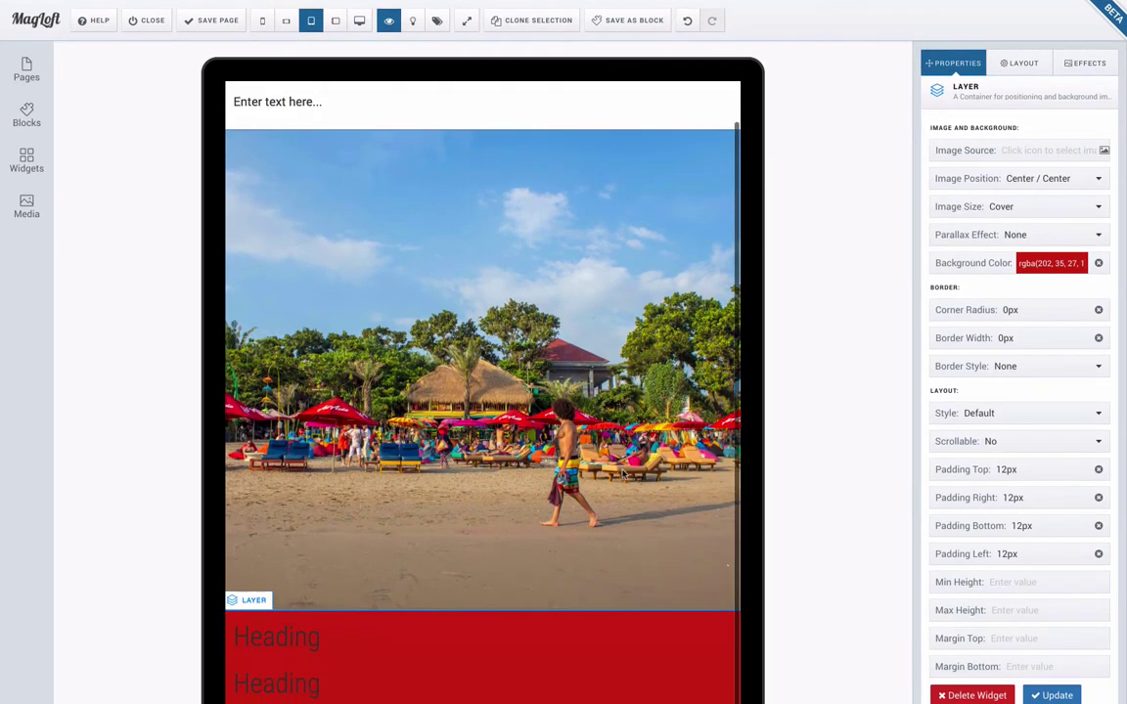
pyautogui.scroll(3, 622, 475)
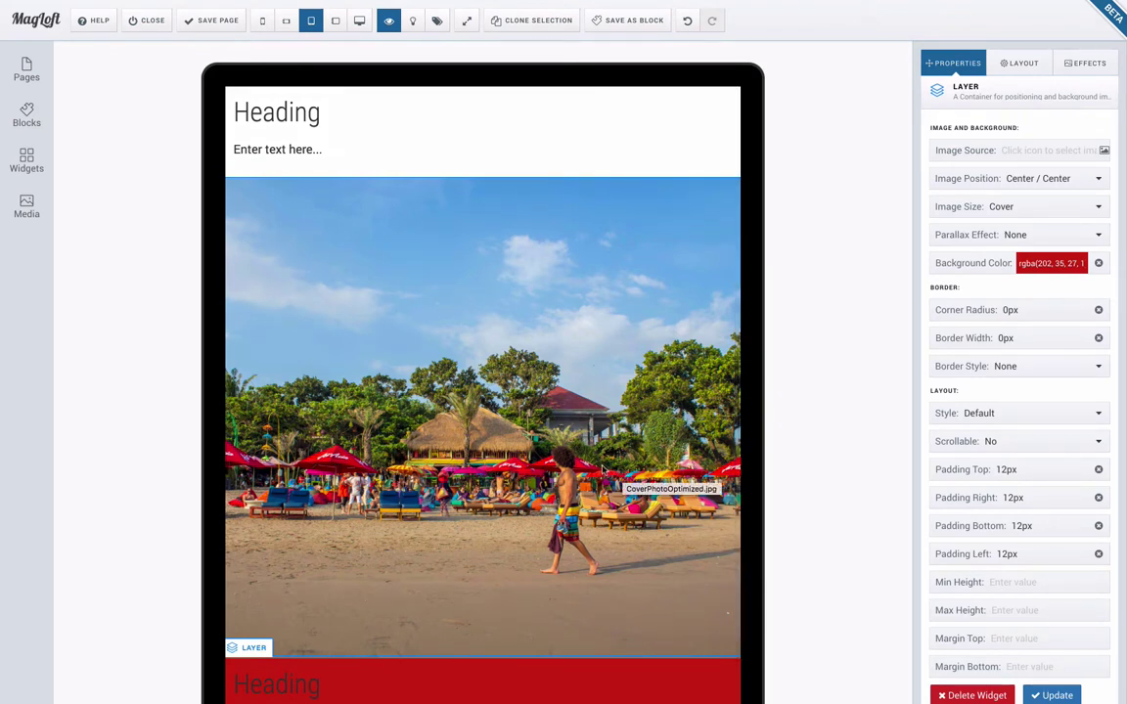
pyautogui.click(328, 114)
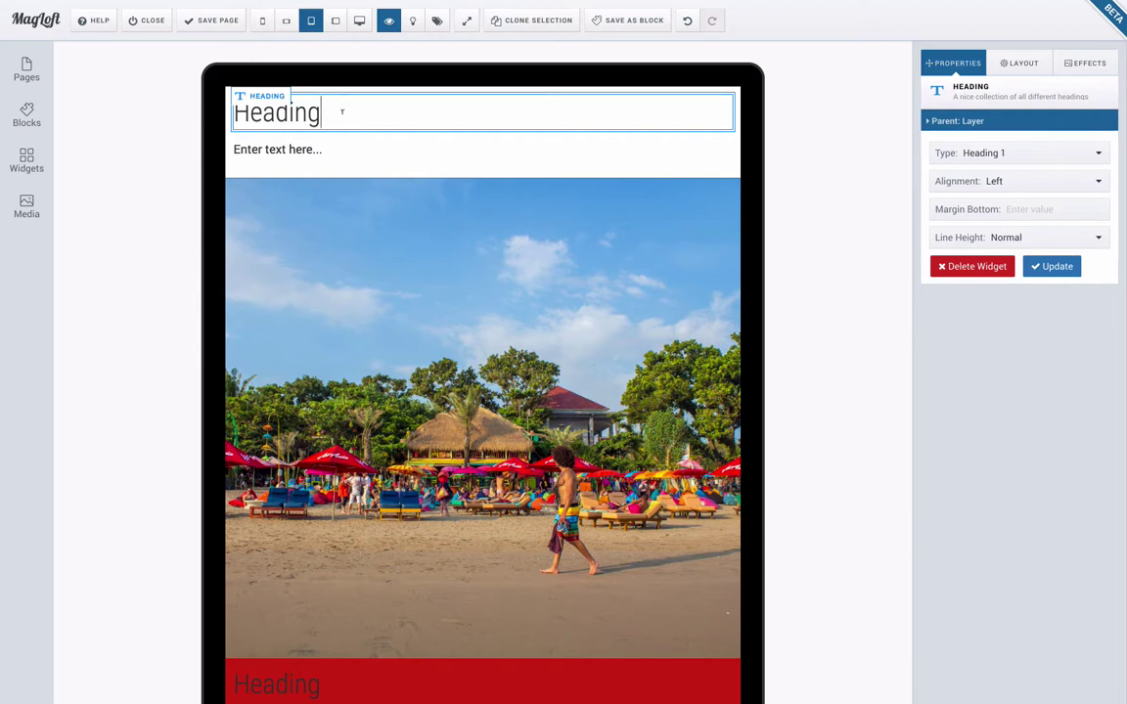
pyautogui.doubleClick(343, 112)
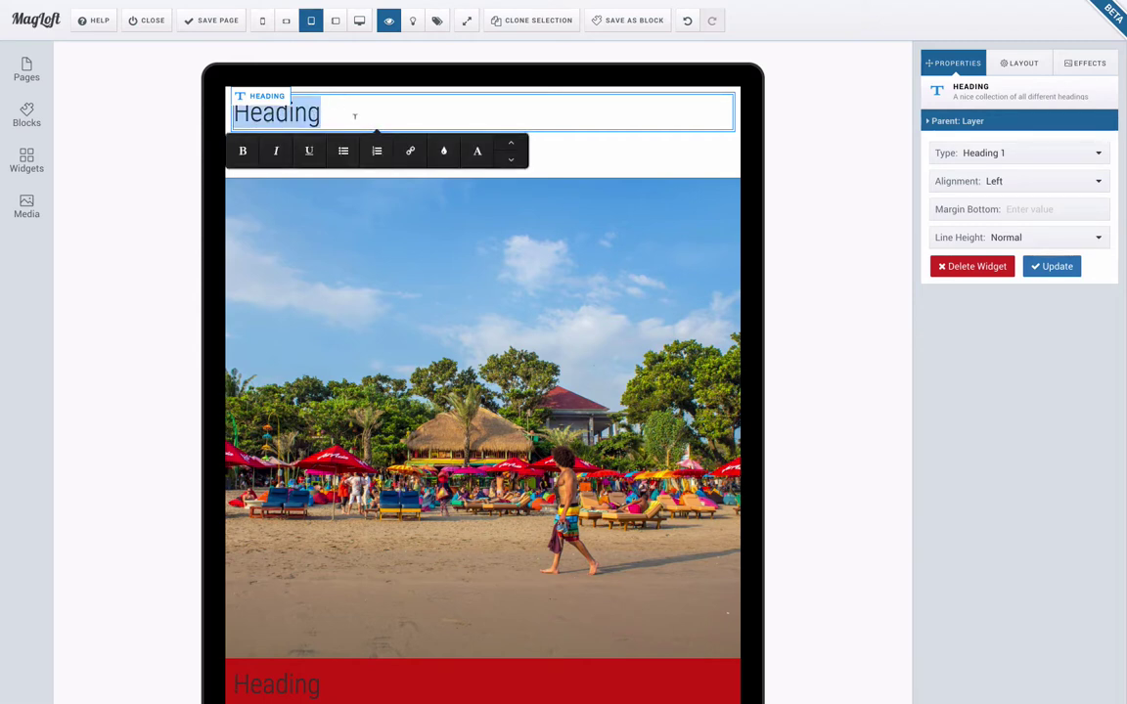
pyautogui.click(477, 151)
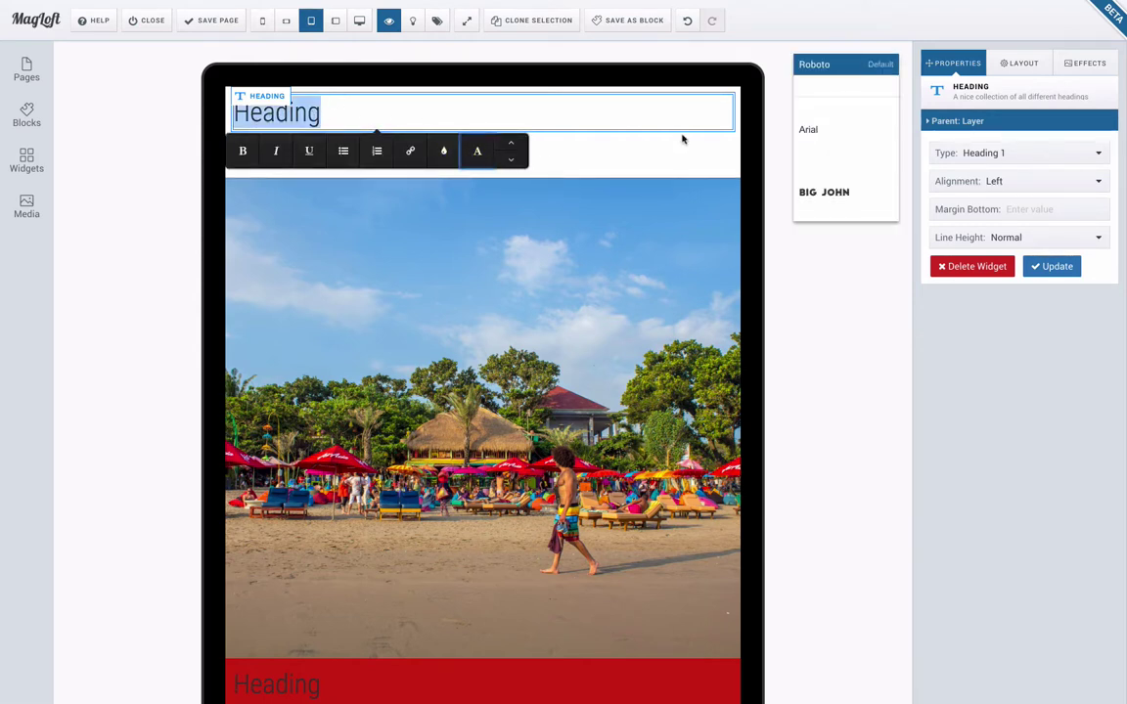
pyautogui.scroll(-5, 842, 173)
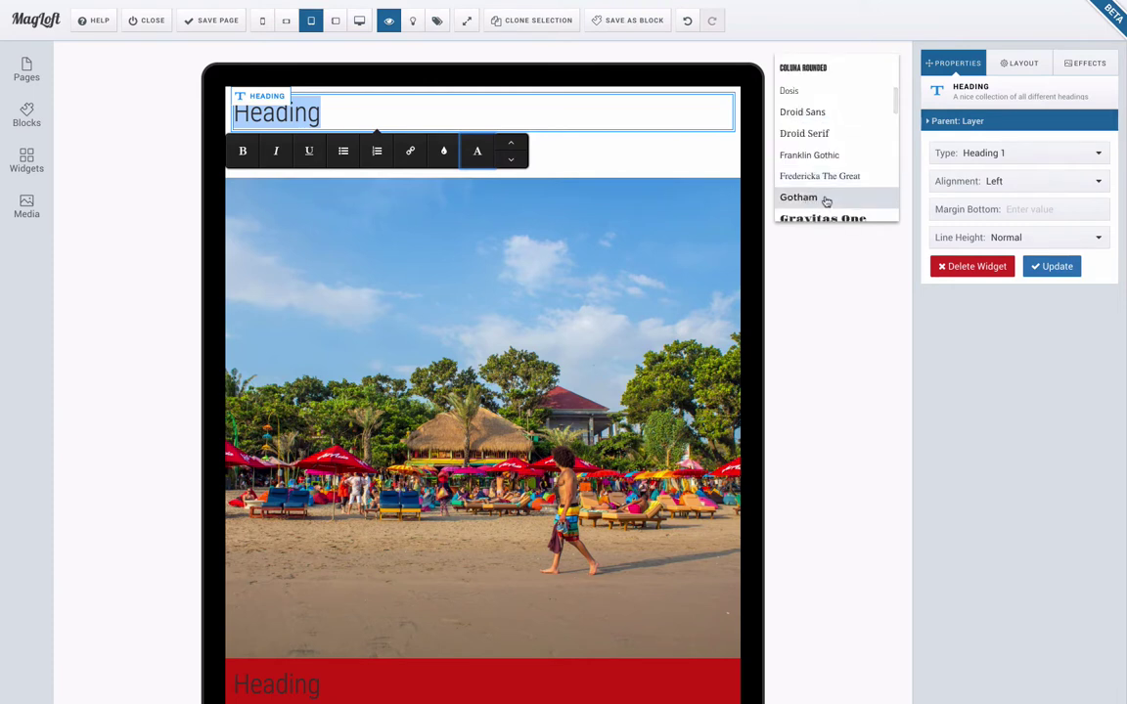
pyautogui.click(827, 199)
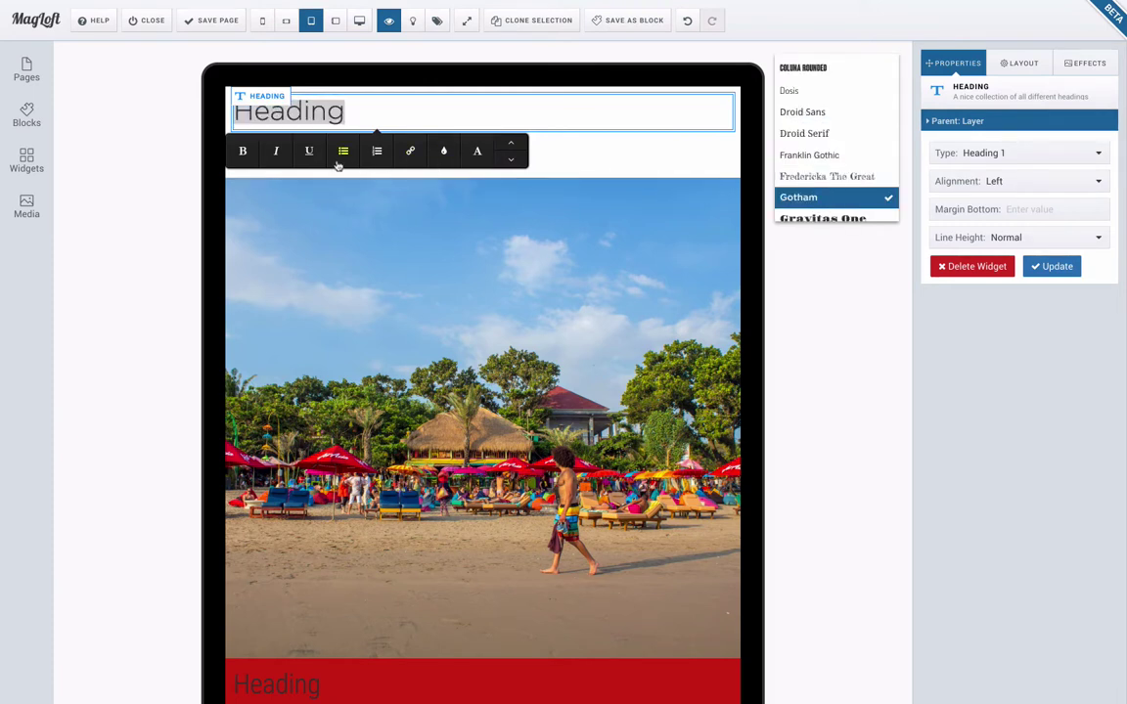
pyautogui.click(242, 151)
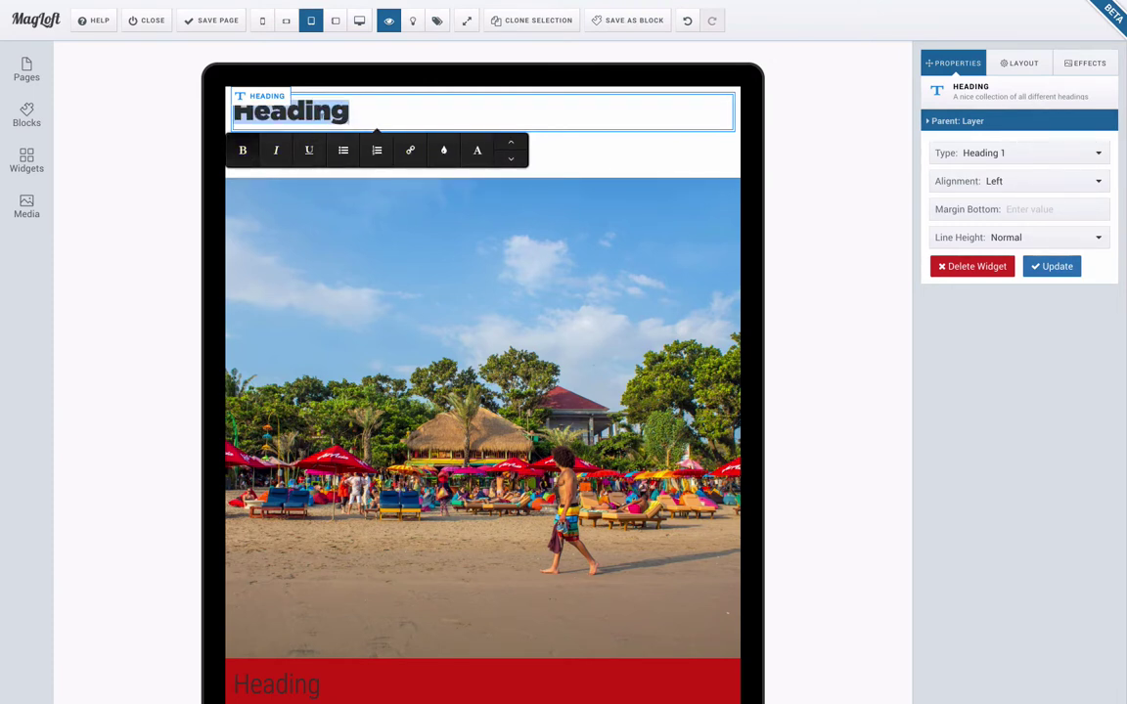
pyautogui.write('A Visual Taste of Bali')
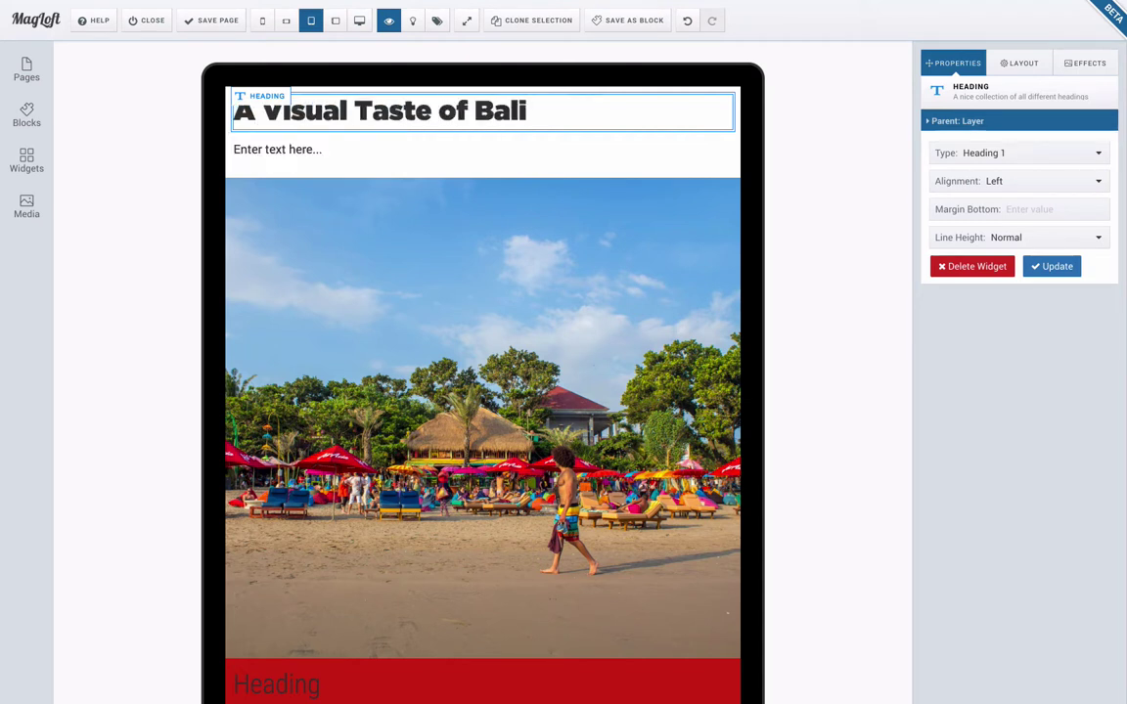
# Set the text color of the "A Visual Taste of Bali" heading to #CA231B
pyautogui.tripleClick(546, 109)
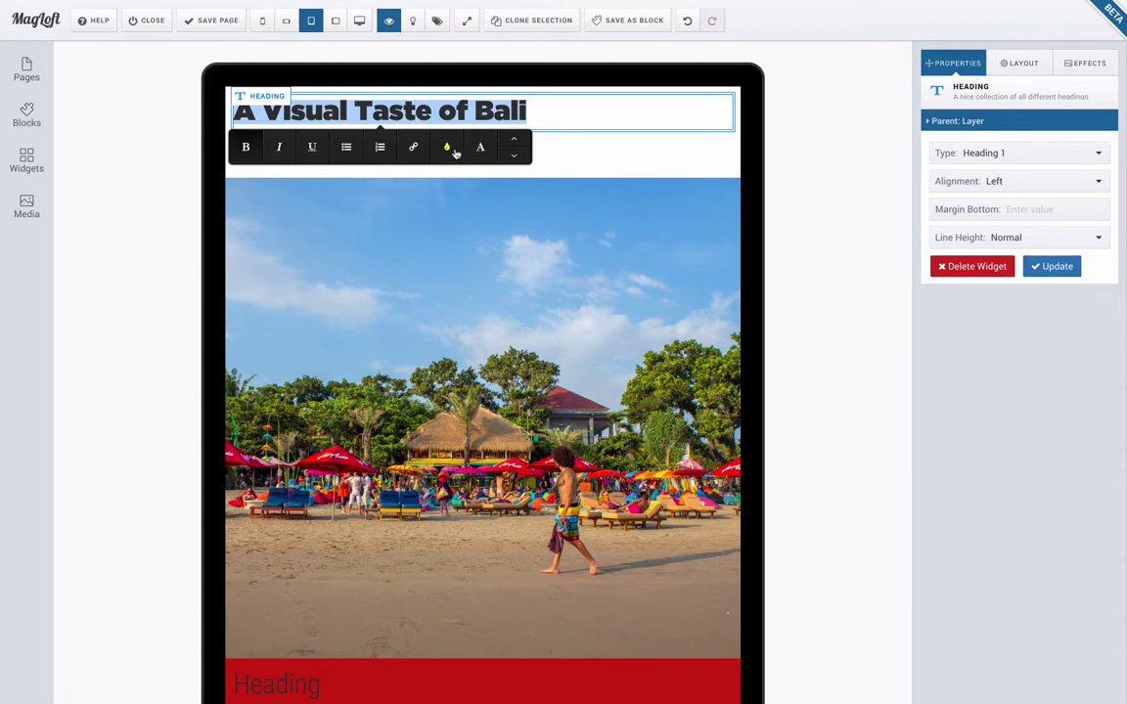
pyautogui.click(447, 147)
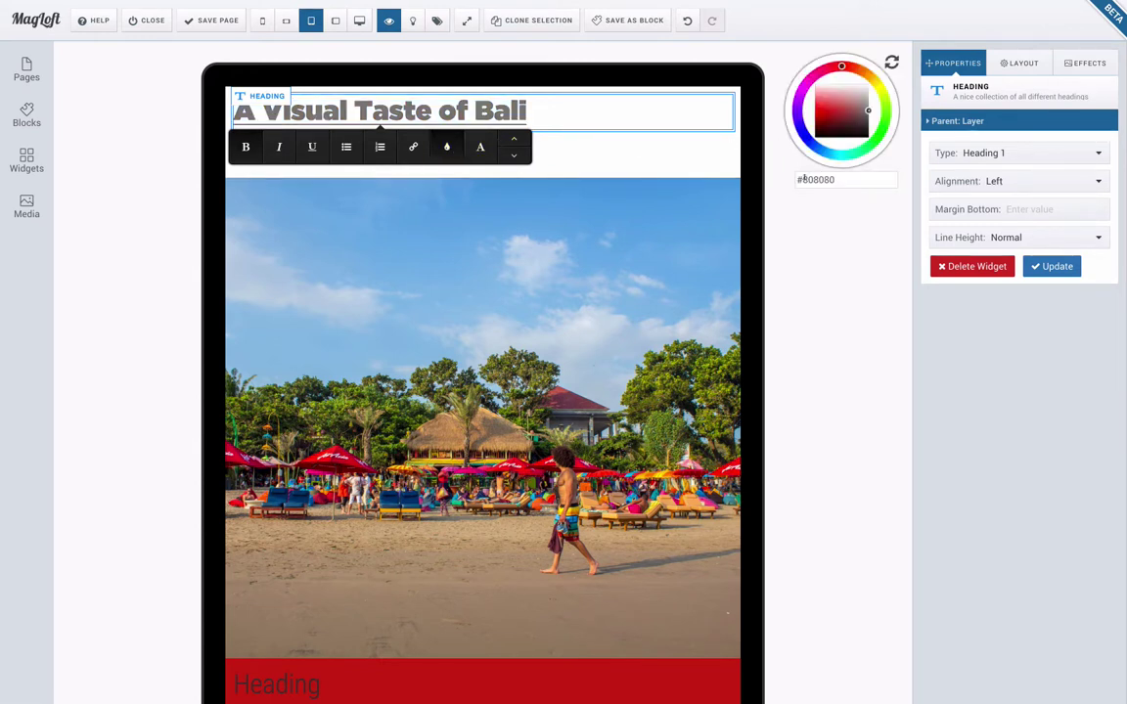
pyautogui.moveTo(803, 179); pyautogui.dragTo(876, 177)
pyautogui.write('CA231B')
pyautogui.press('Return')
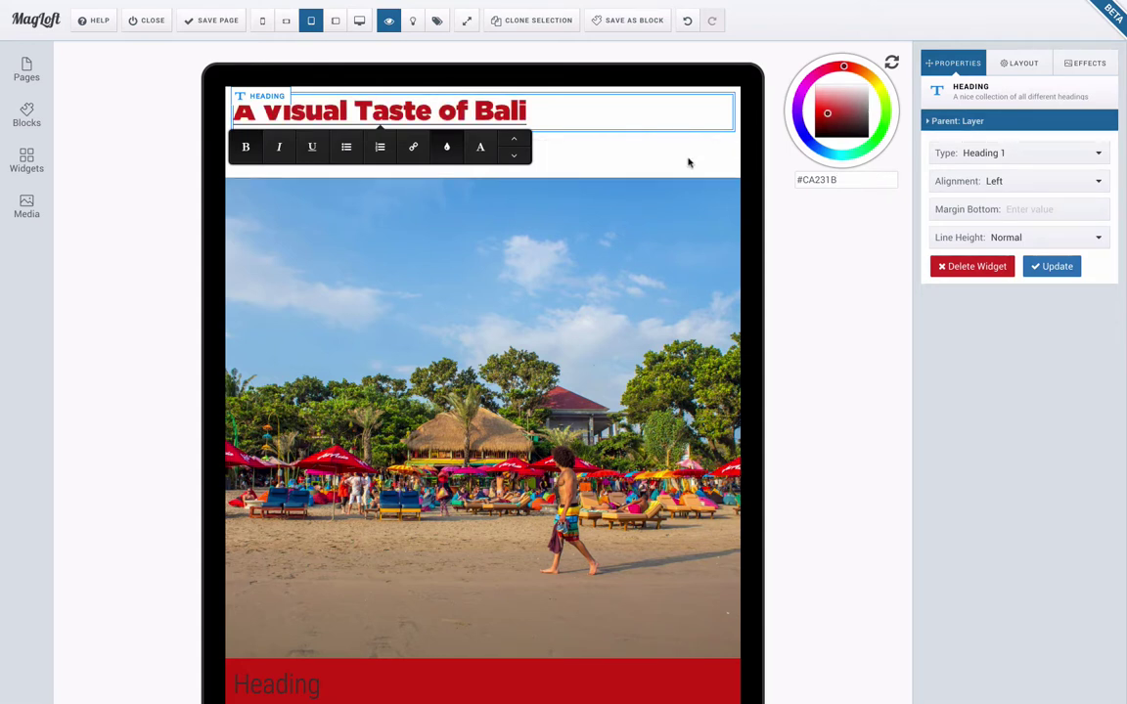
# Replace the placeholder paragraph under the title with "Issue 1 January 2017" and set its font to Source Sans Pro
pyautogui.click(326, 150)
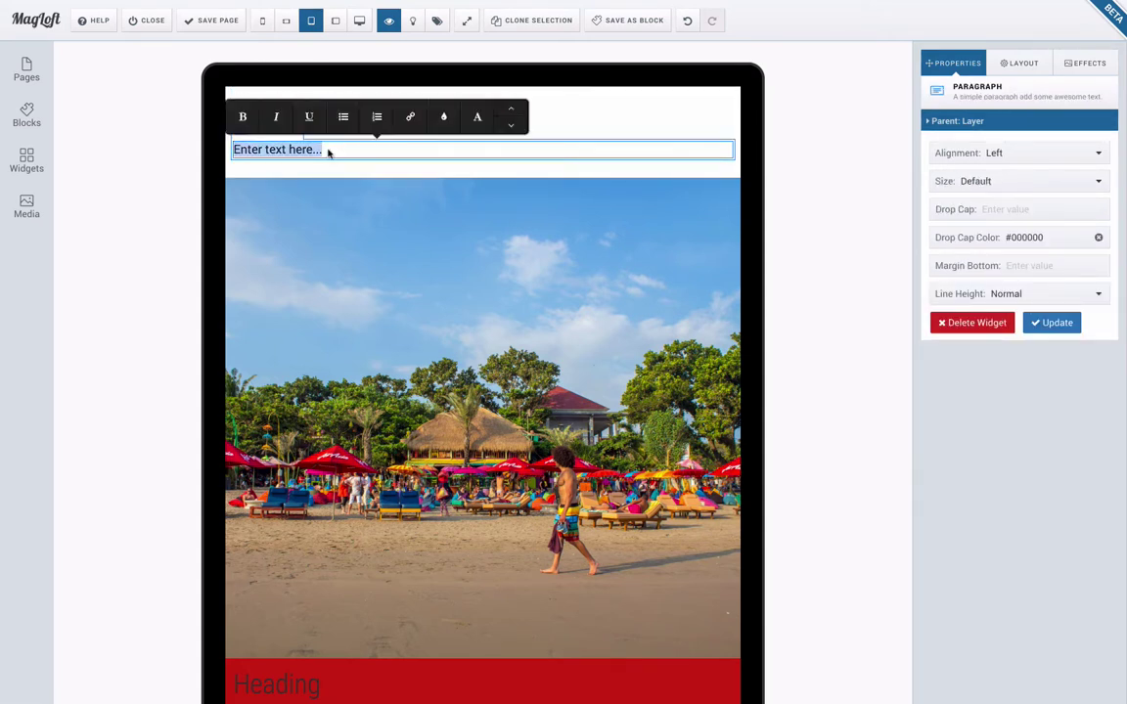
pyautogui.write('Issue 1 January 2017')
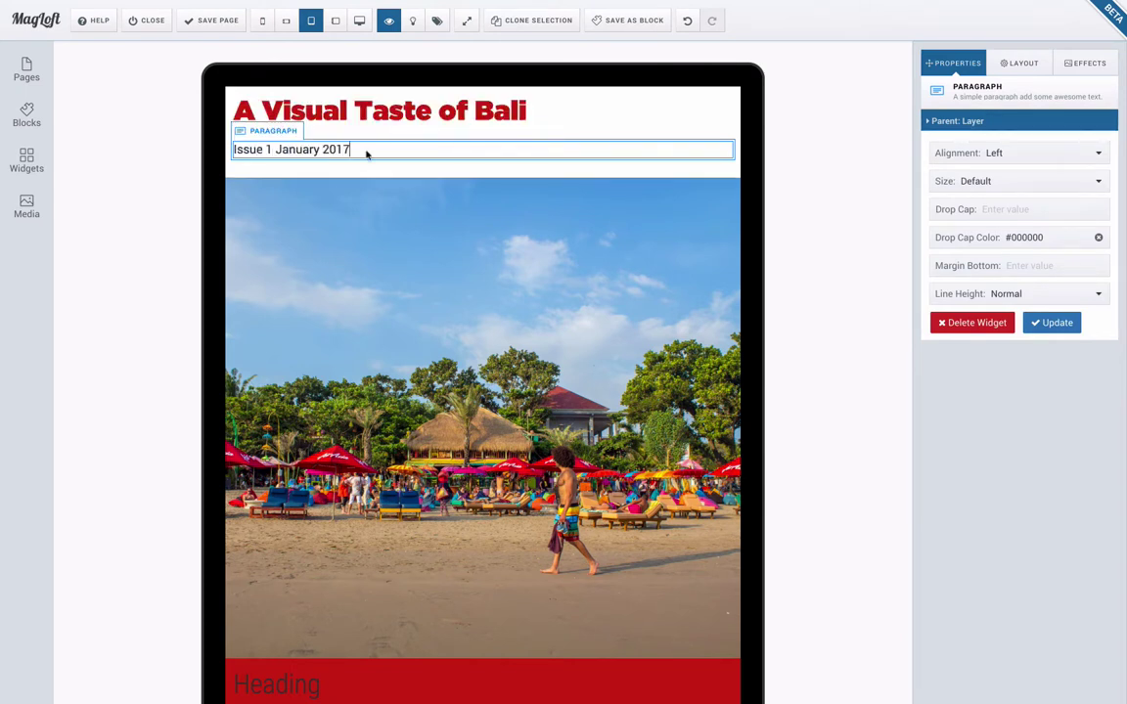
pyautogui.hotkey('ctrl', 'a')
pyautogui.click(477, 116)
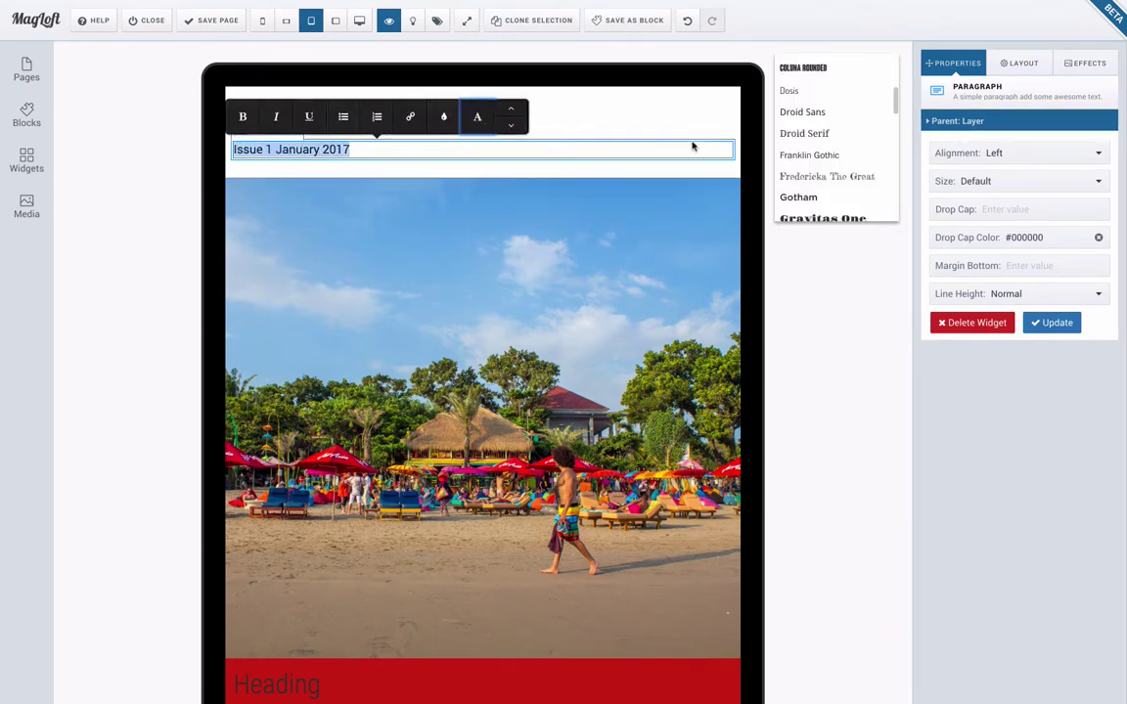
pyautogui.scroll(-6, 807, 149)
pyautogui.click(829, 171)
pyautogui.click(353, 151)
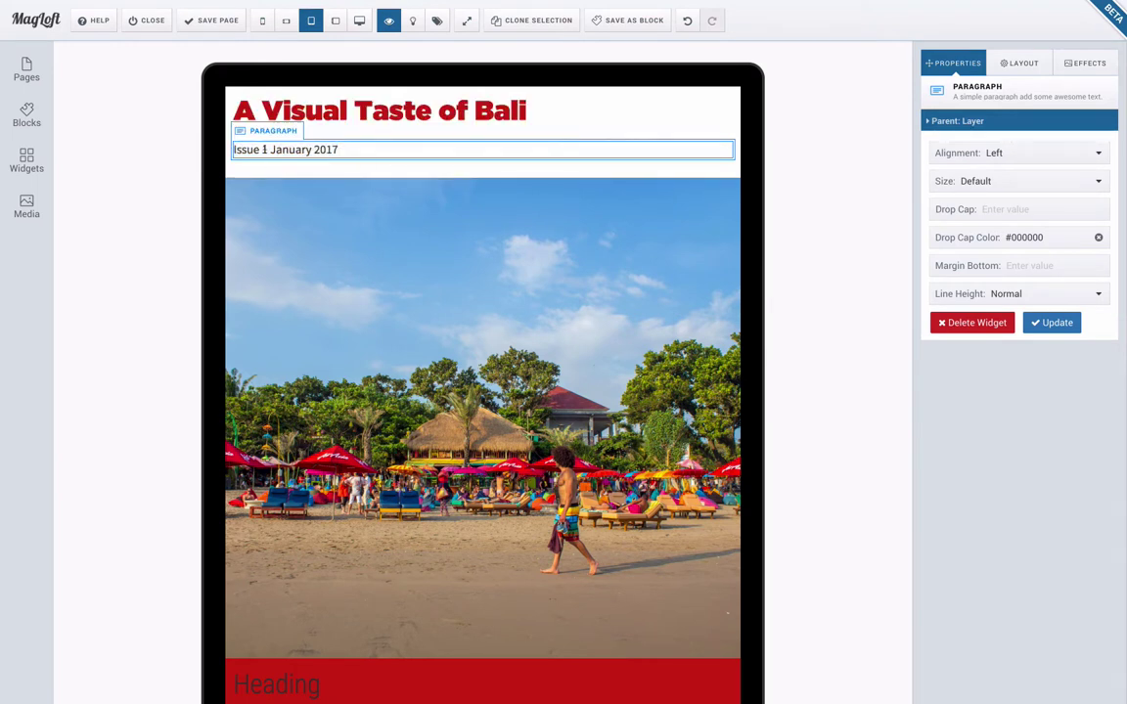
# Make "Issue 1" bold in the issue line beneath the title
pyautogui.moveTo(264, 149); pyautogui.dragTo(232, 149)
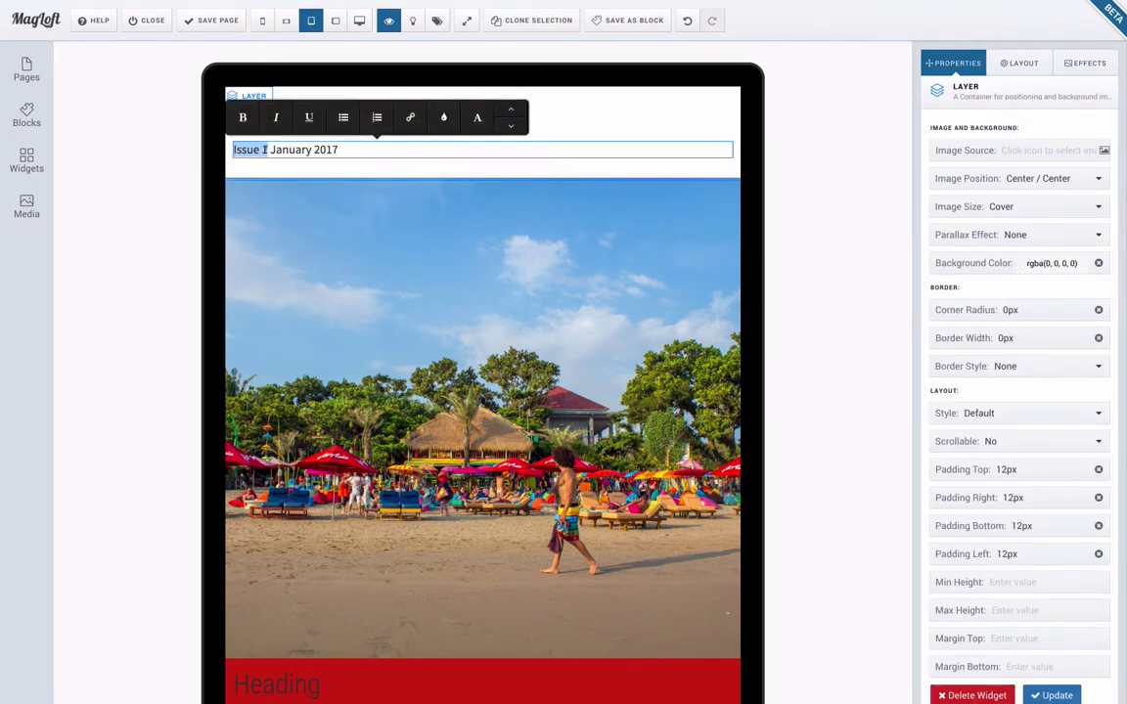
pyautogui.hotkey('ctrl', 'b')
pyautogui.press('Escape')
pyautogui.click(373, 204)
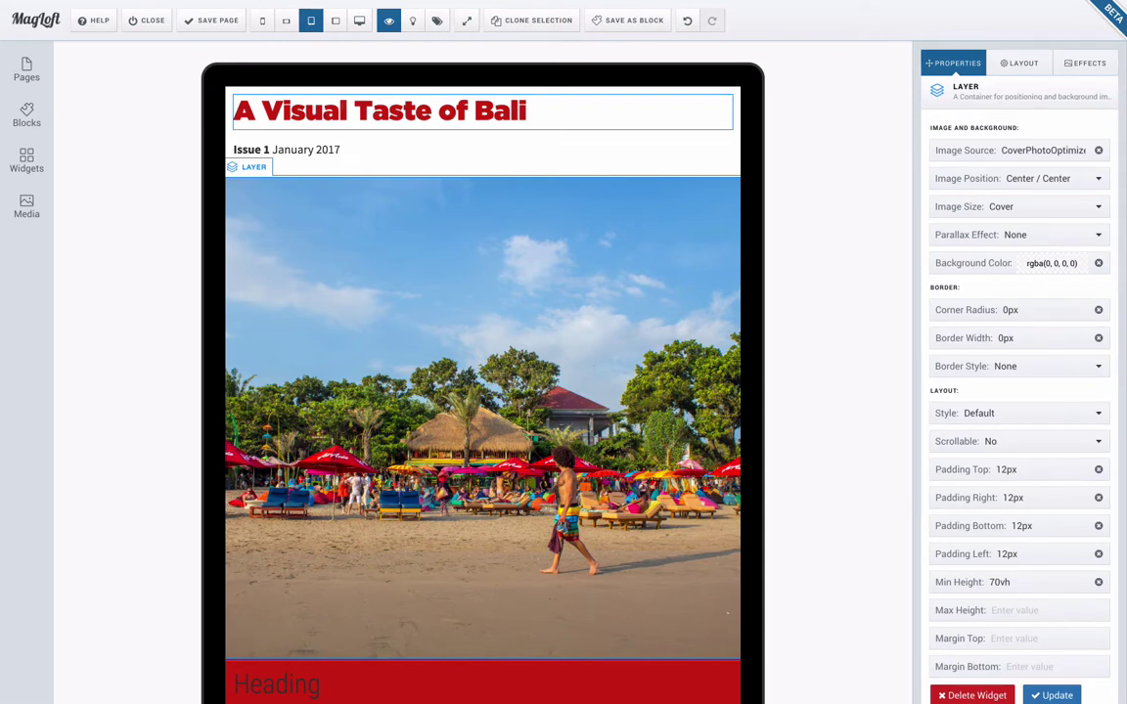
# Set the title layer's left and right padding to 8vw and its top padding to 10vh
pyautogui.click(347, 110)
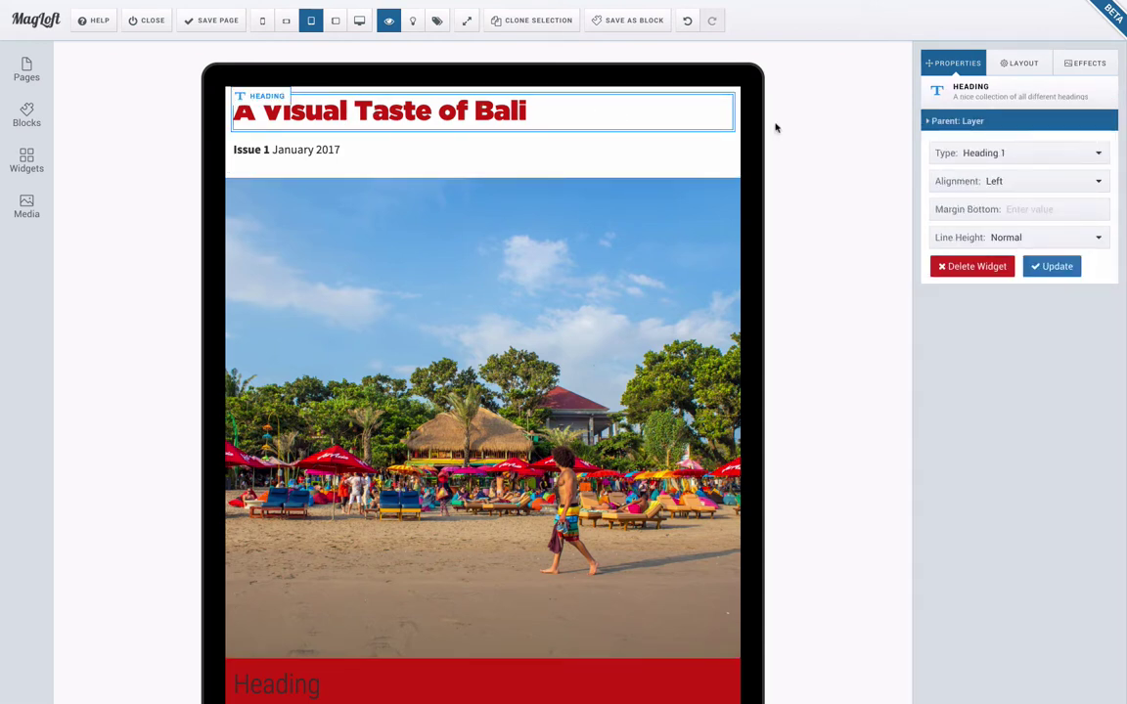
pyautogui.click(951, 122)
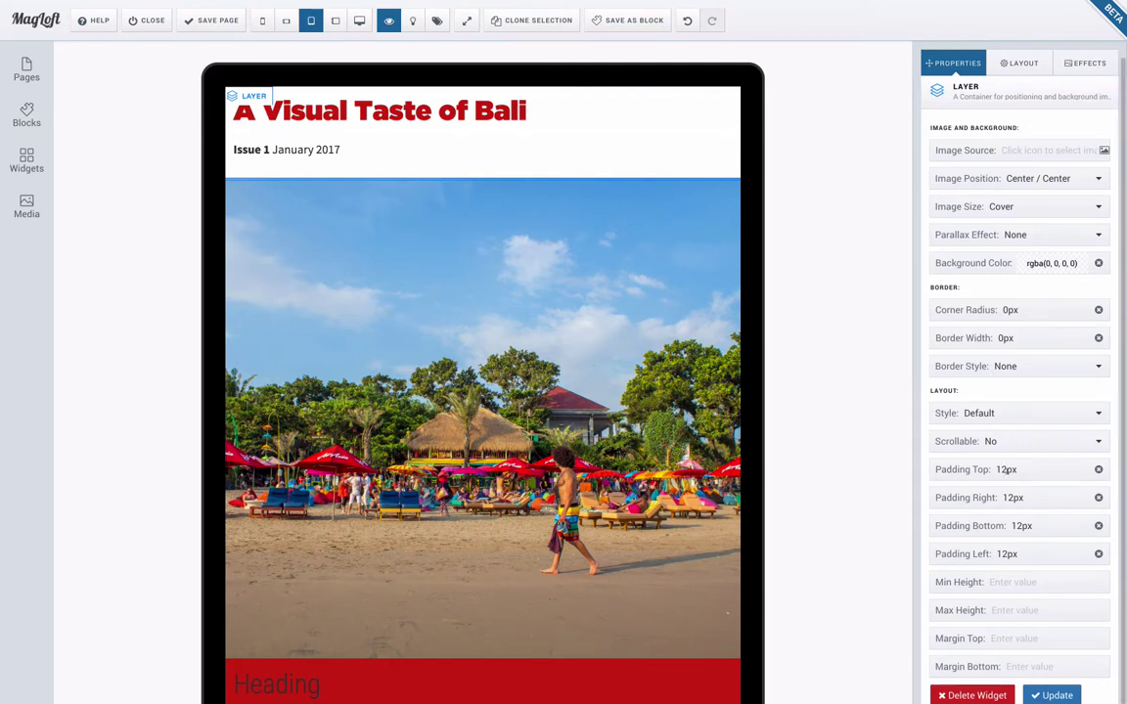
pyautogui.doubleClick(1027, 553)
pyautogui.write('8vw')
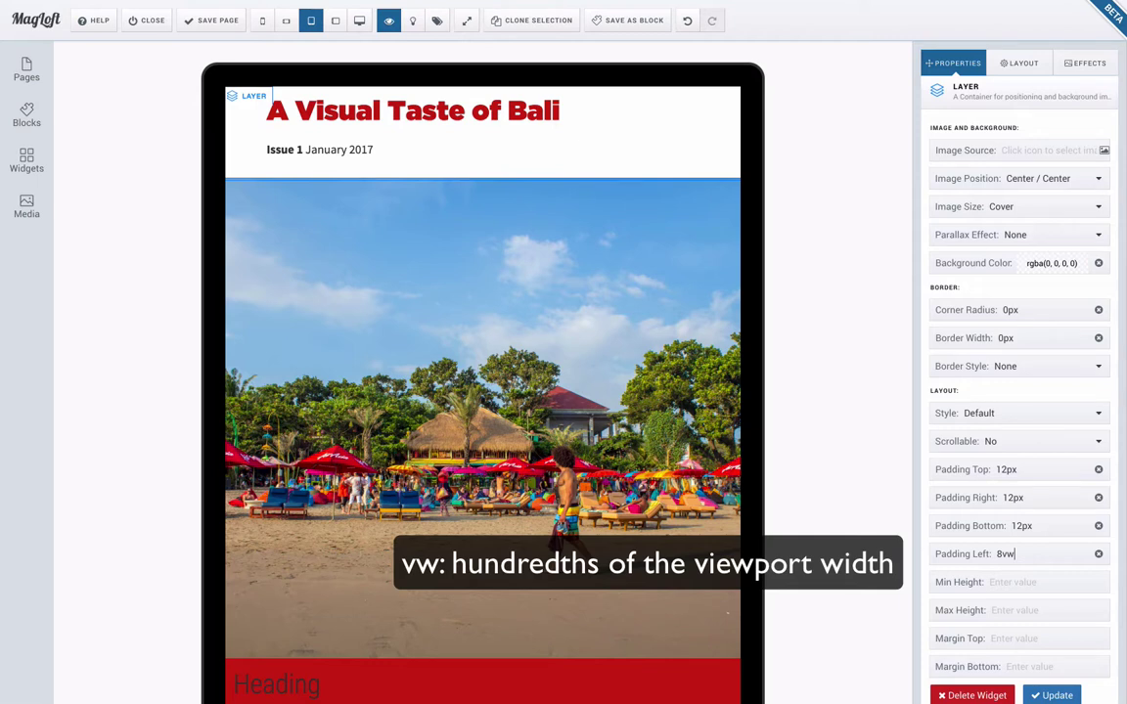
pyautogui.doubleClick(1031, 497)
pyautogui.write('8vw')
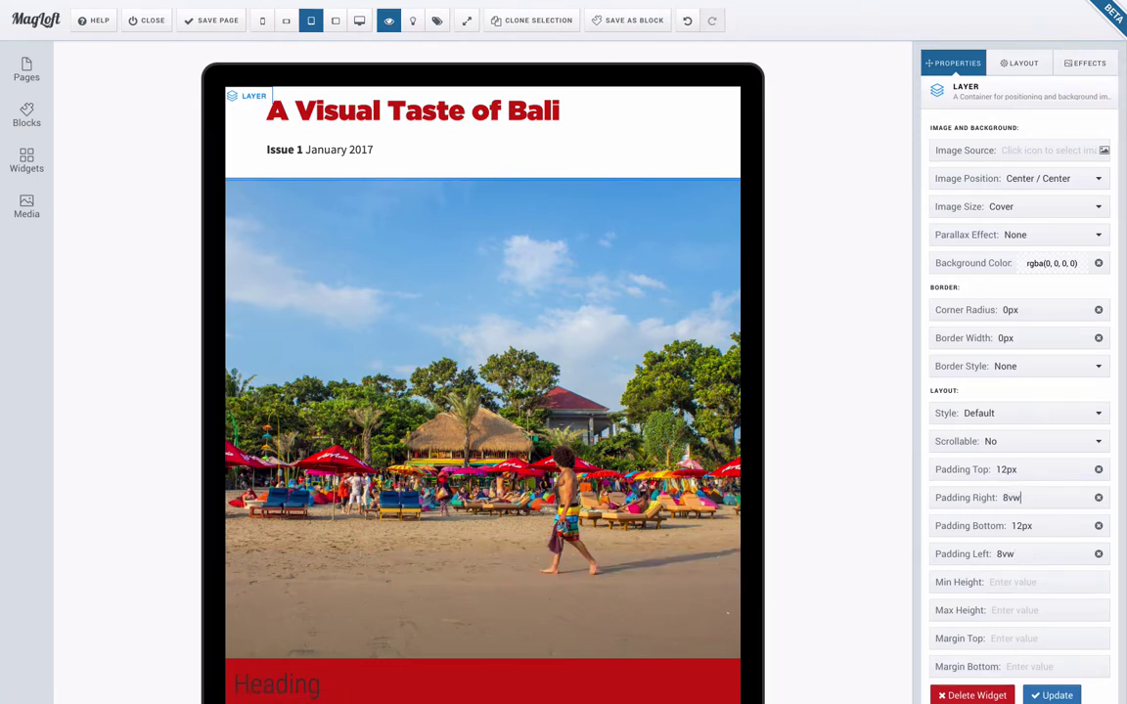
pyautogui.doubleClick(1027, 468)
pyautogui.write('10vh')
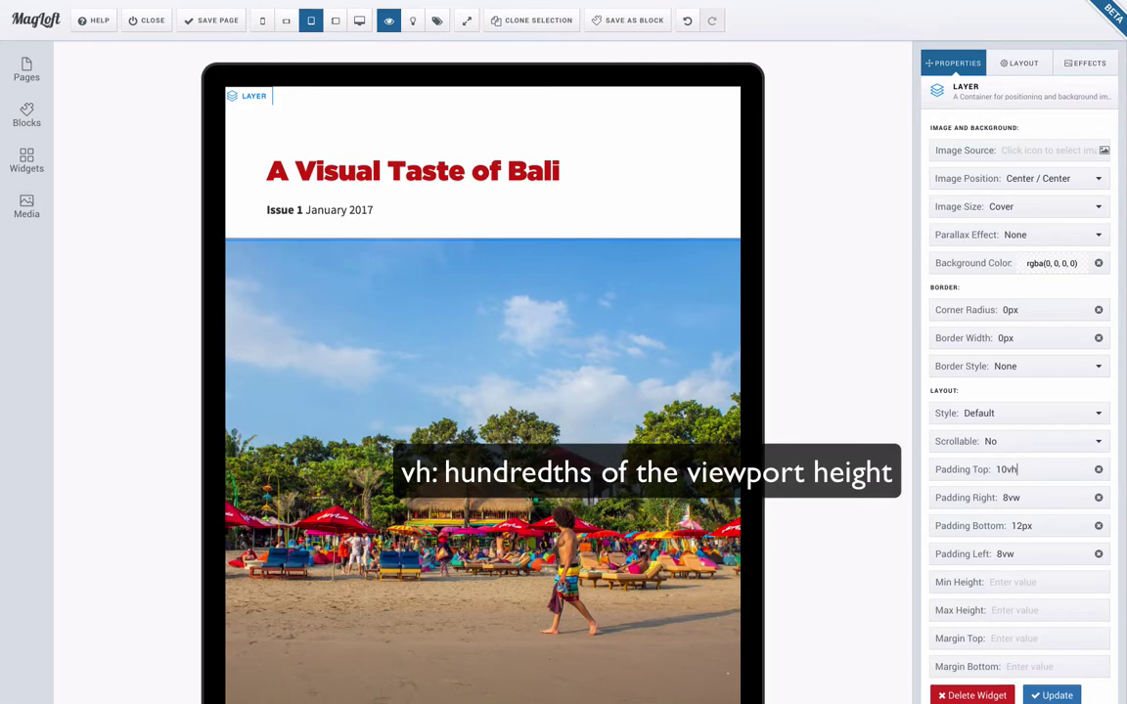
# Replace the red layer's three headings with "14 fun things to do in Seminyak", "Best of Bali - Cafes, Villas" and "9 fun things to do in Canggu"
pyautogui.scroll(-3, 404, 528)
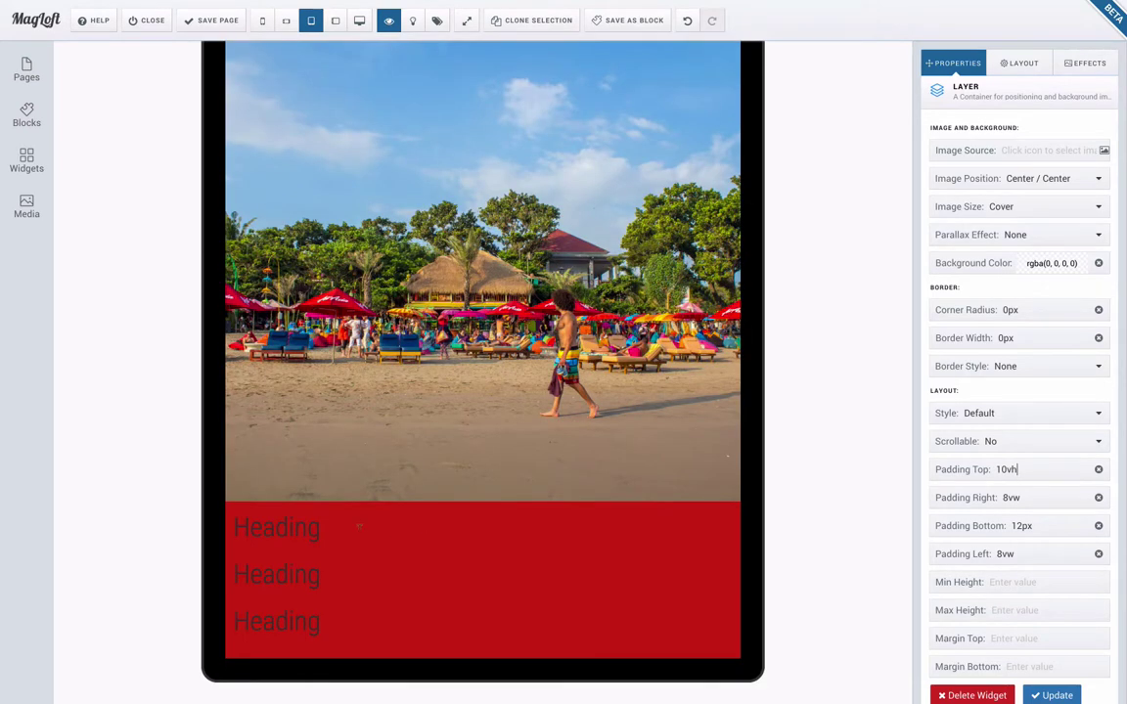
pyautogui.click(359, 528)
pyautogui.doubleClick(359, 528)
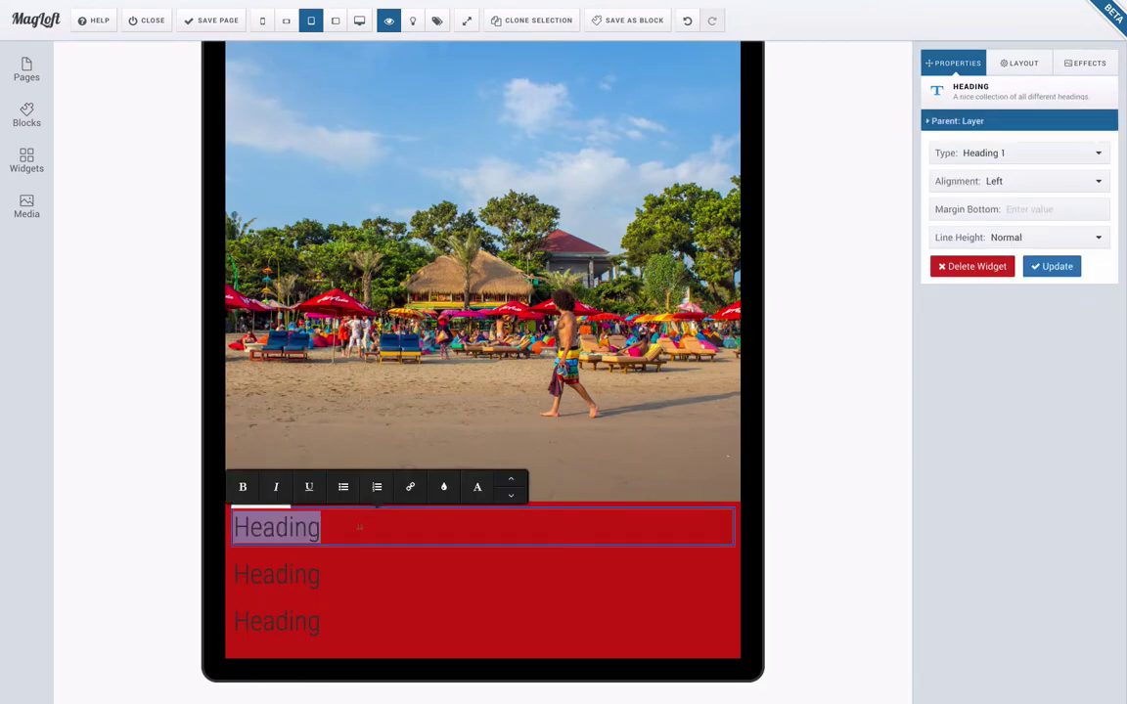
pyautogui.write('14 fun things to do in Seminyak')
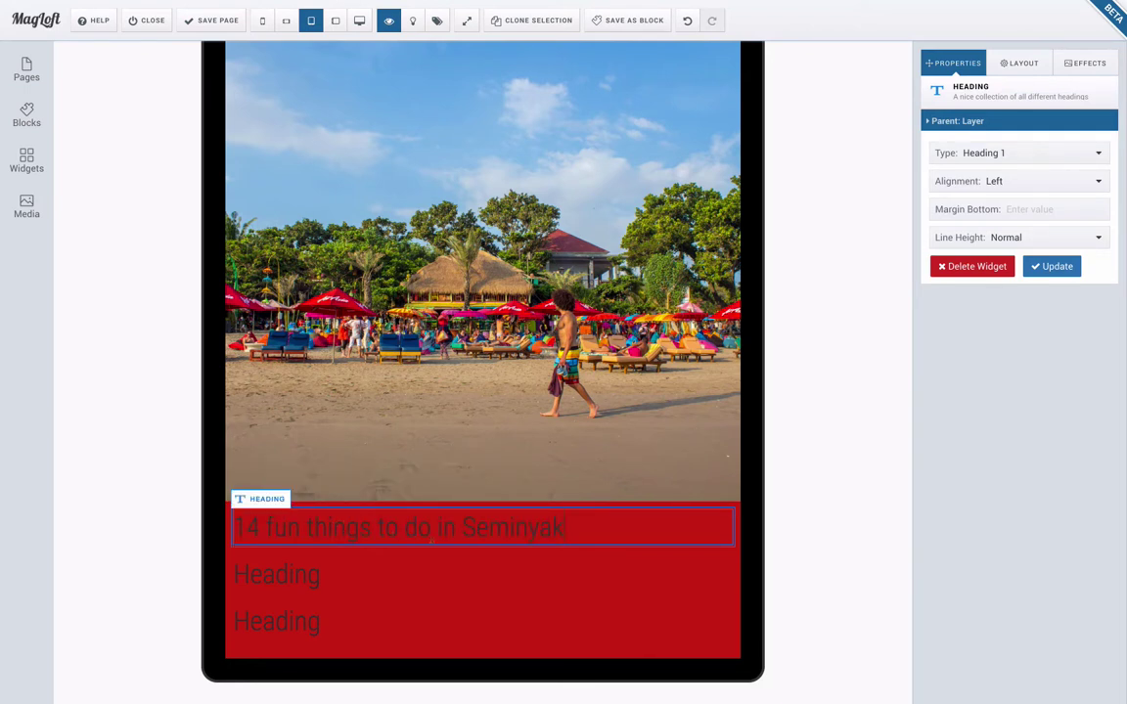
pyautogui.doubleClick(355, 575)
pyautogui.write('Best of Bali - Cafes, Villas')
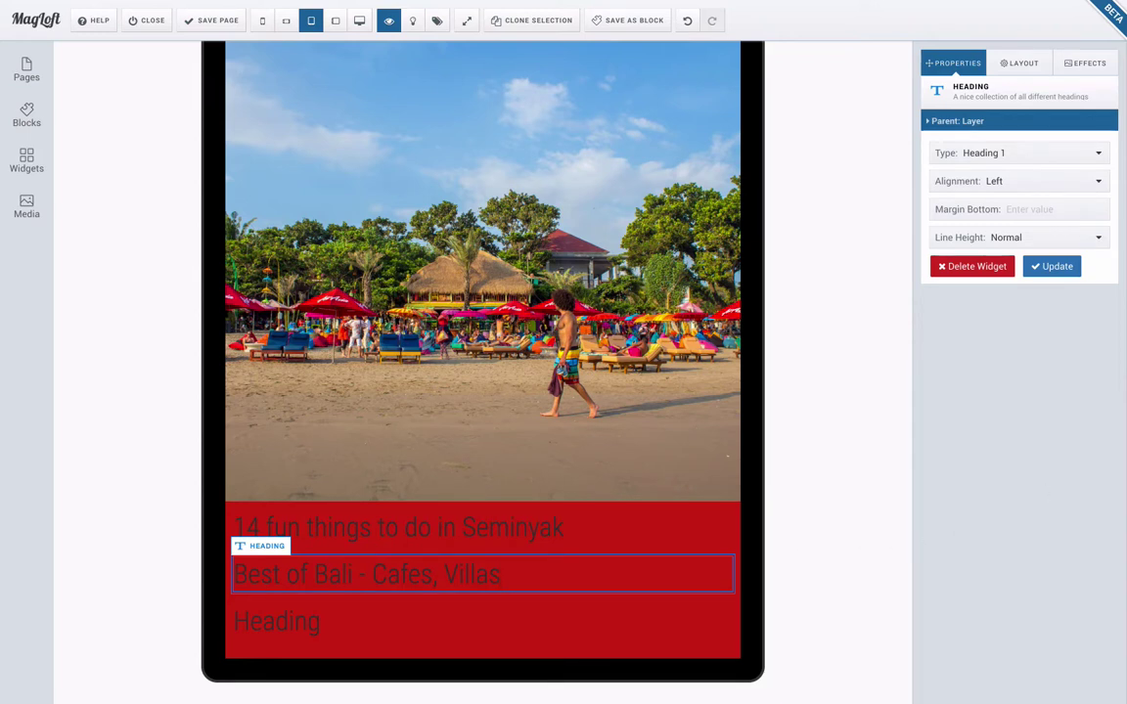
pyautogui.doubleClick(277, 621)
pyautogui.write('9 fun things to do in Canggu')
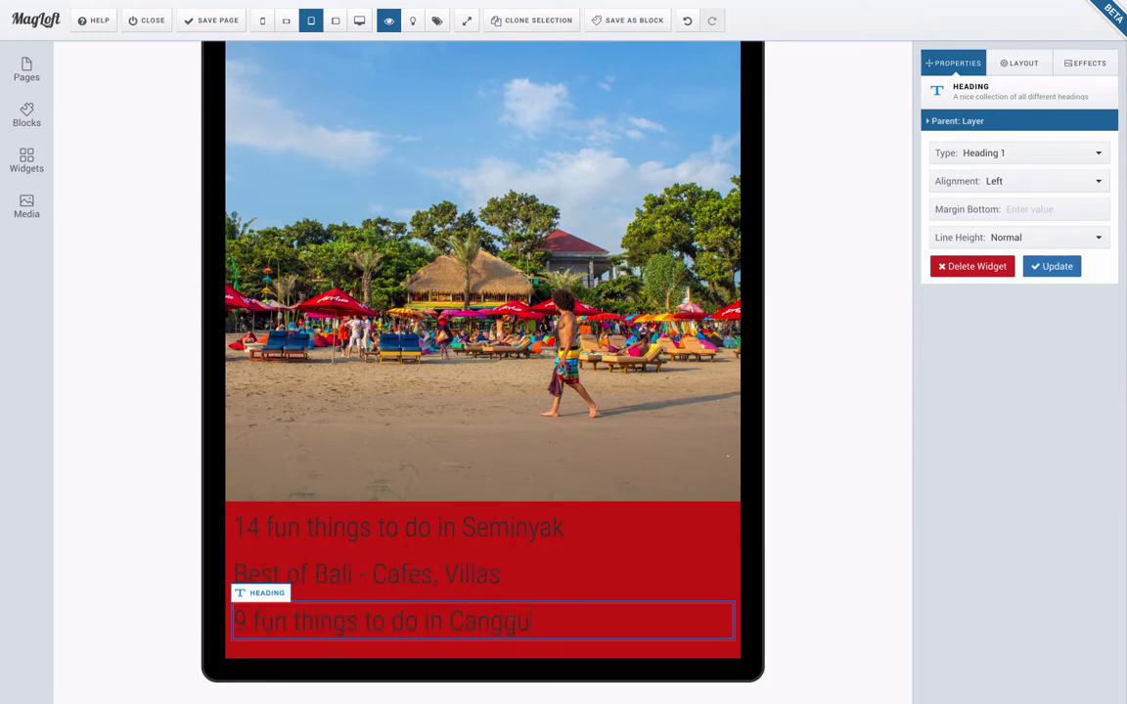
# Format the three headings in the red layer with white #ffffff text in Source Sans Pro
pyautogui.tripleClick(564, 616)
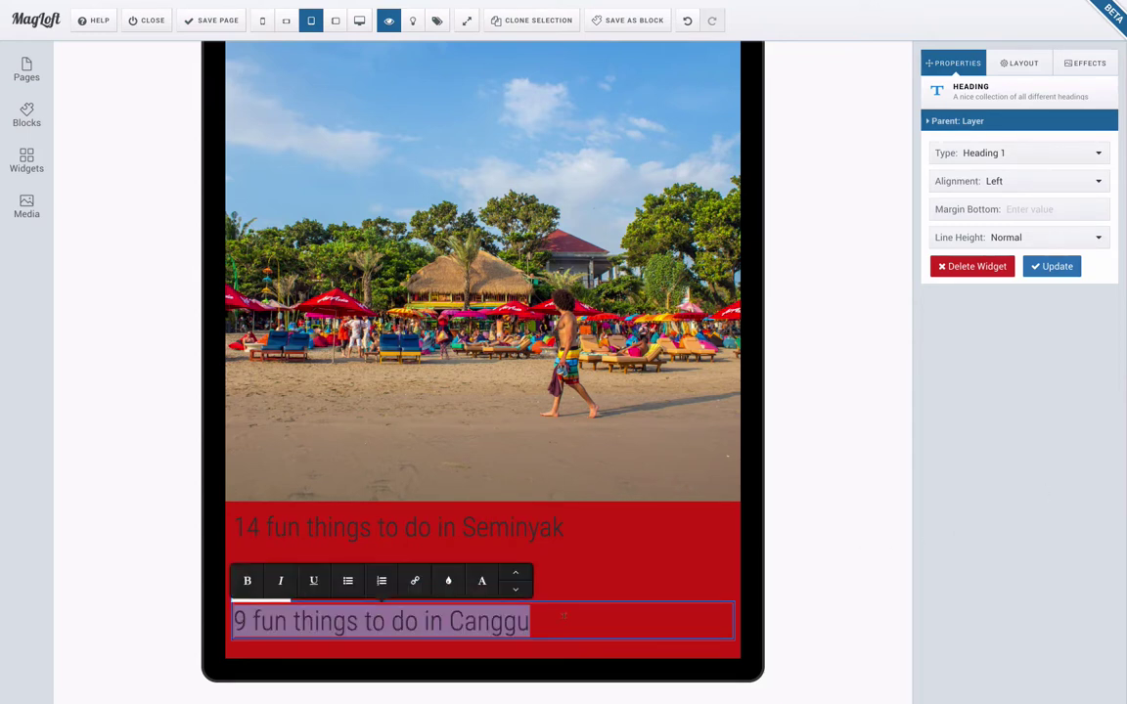
pyautogui.click(461, 584)
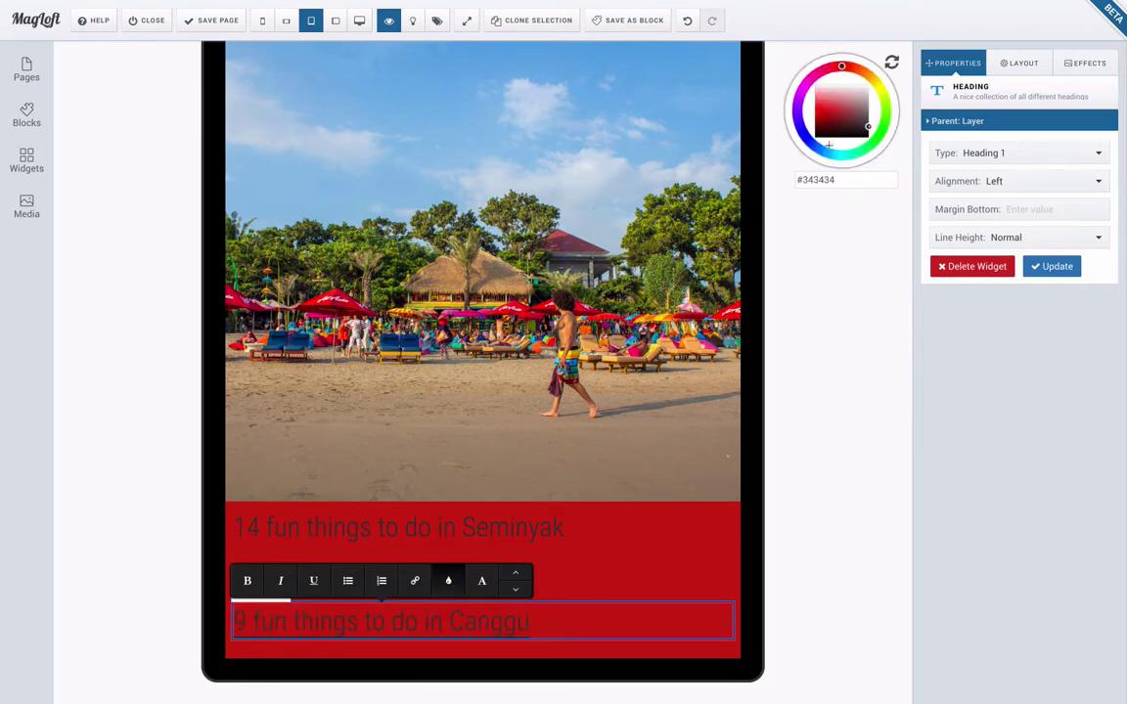
pyautogui.moveTo(838, 111); pyautogui.dragTo(797, 69)
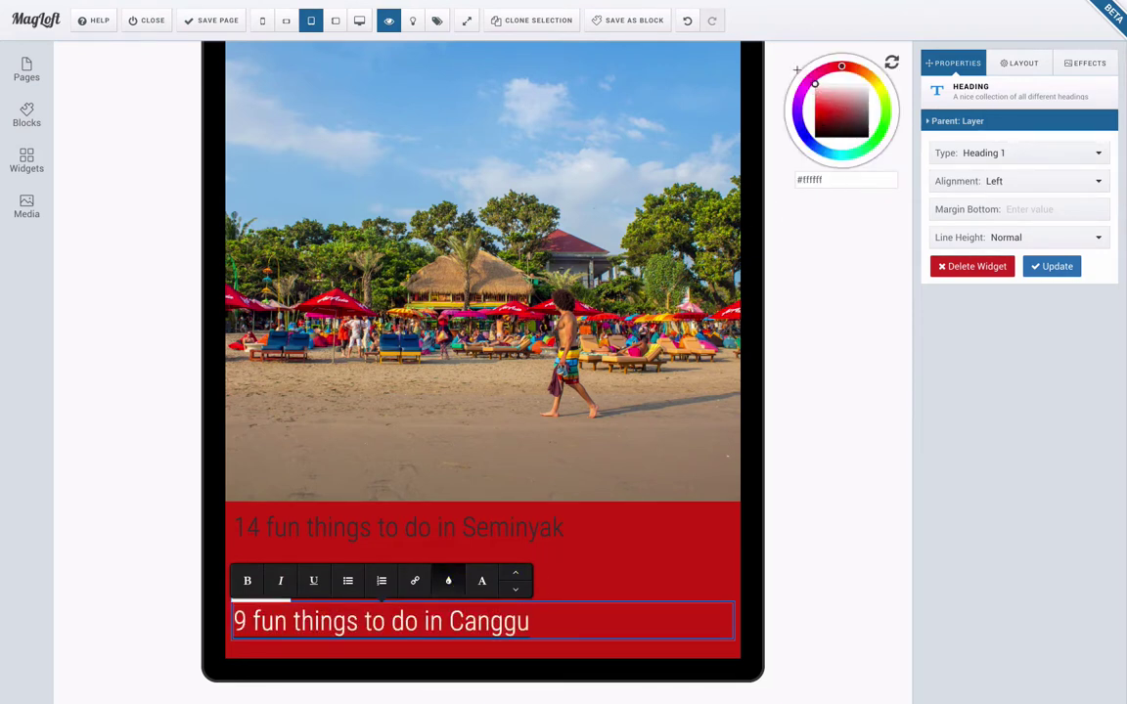
pyautogui.click(482, 583)
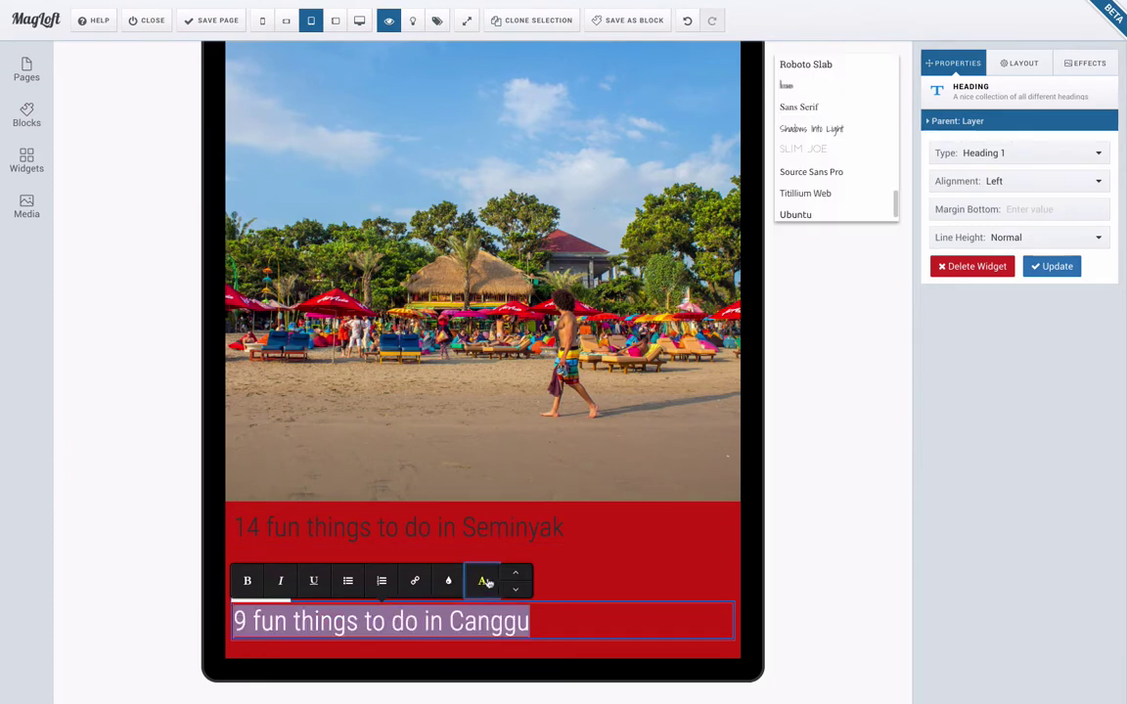
pyautogui.click(842, 173)
pyautogui.click(519, 573)
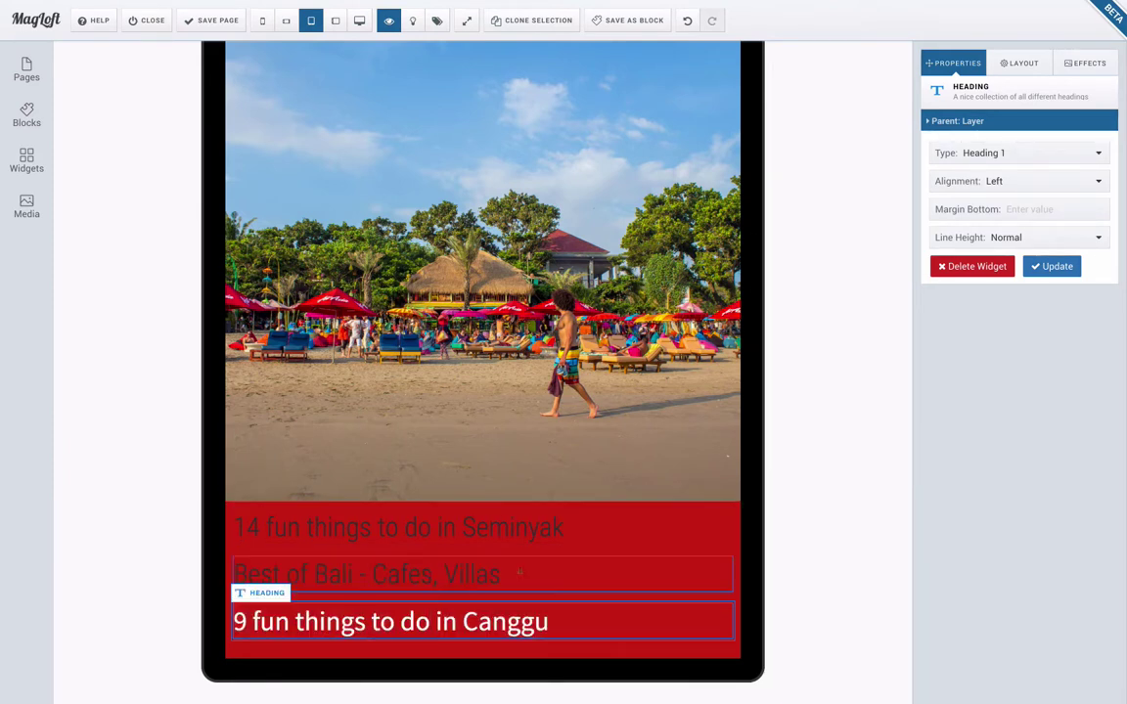
pyautogui.doubleClick(519, 573)
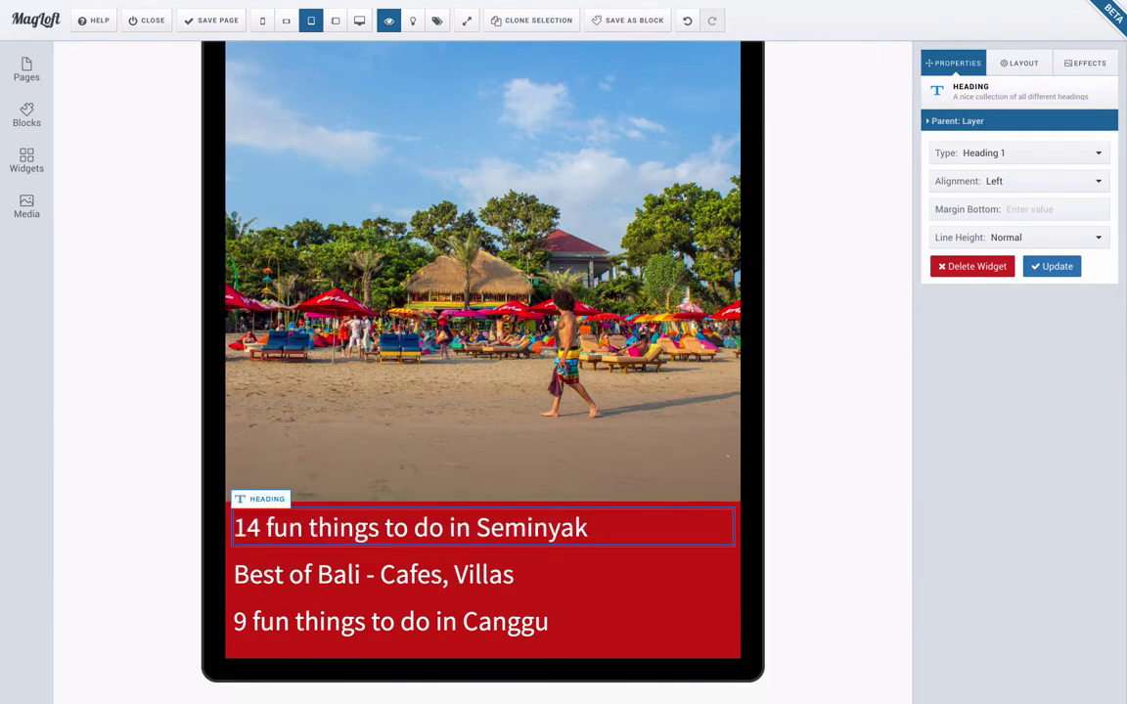
# Change the type of all three headings in the red layer to Heading 3
pyautogui.click(998, 152)
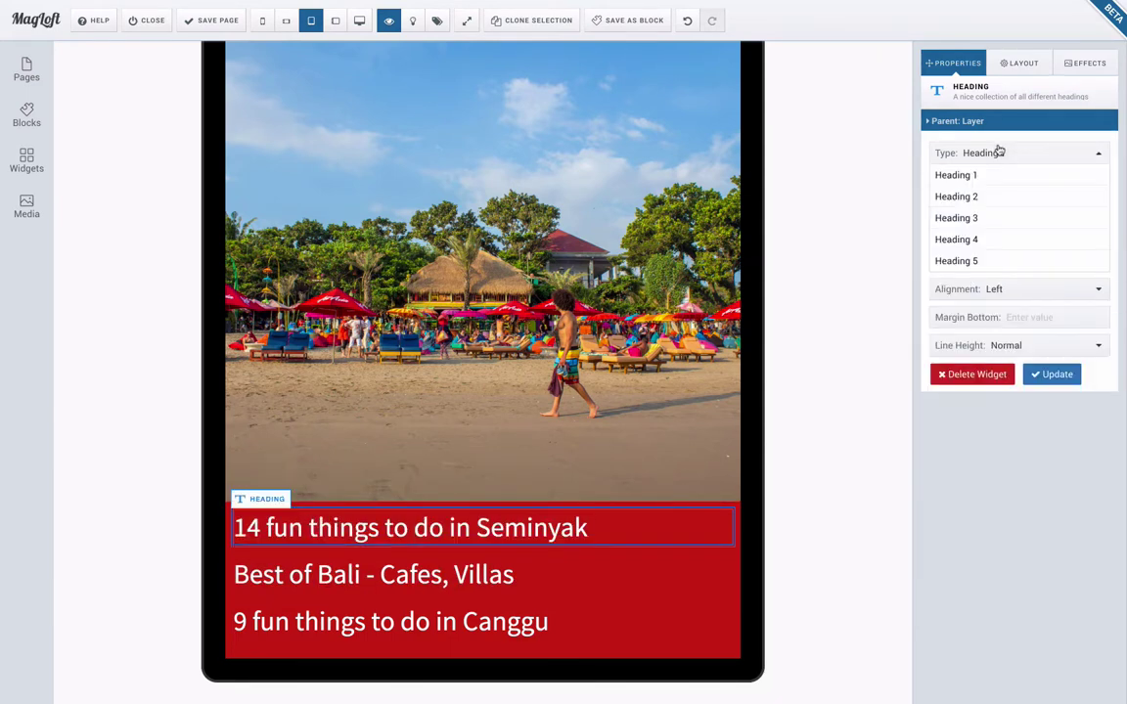
pyautogui.click(1001, 218)
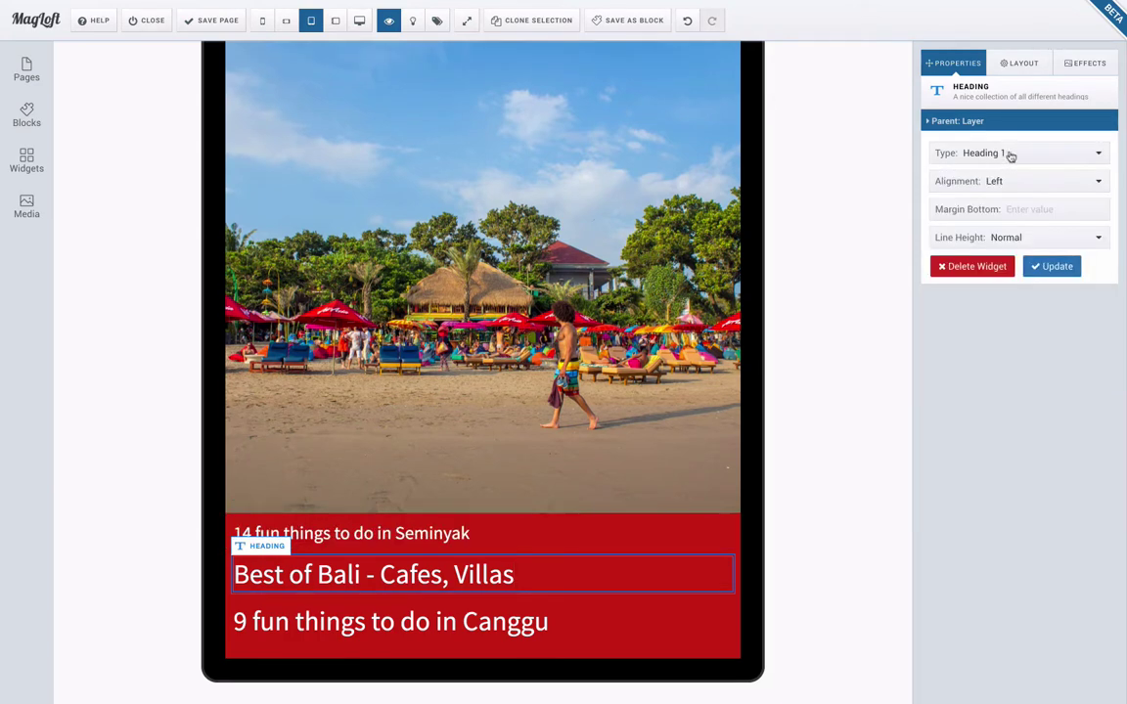
pyautogui.click(1007, 154)
pyautogui.click(983, 218)
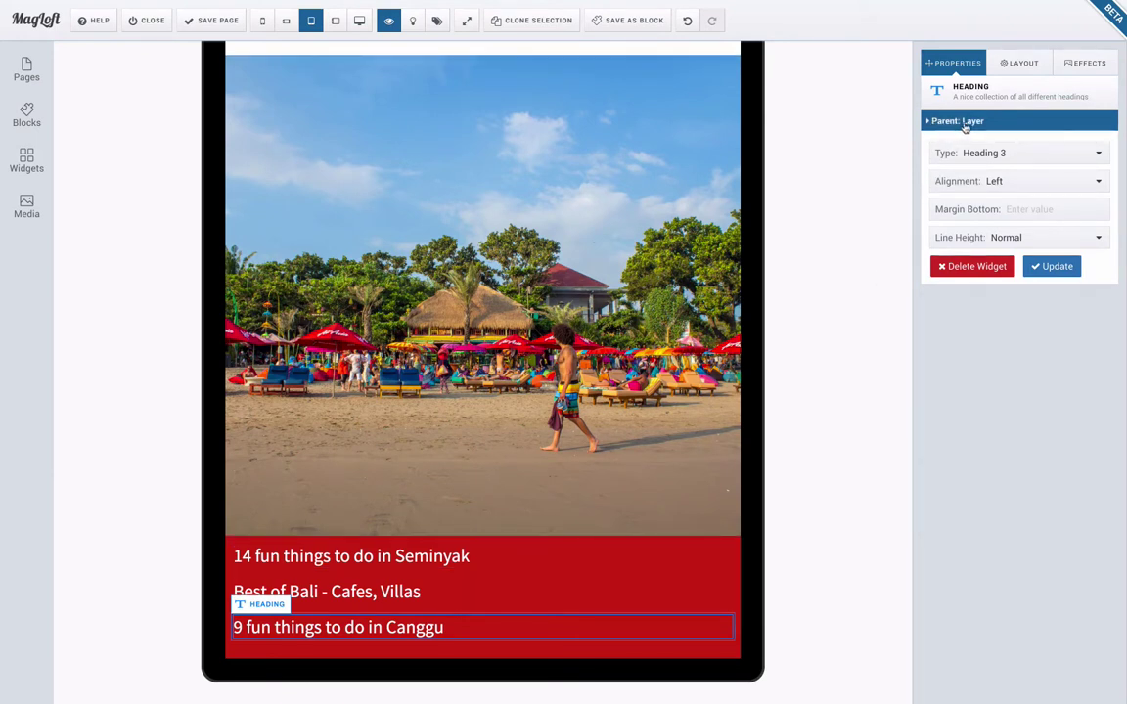
# Set the left padding of the red layer holding the three headings to 8vw
pyautogui.click(959, 123)
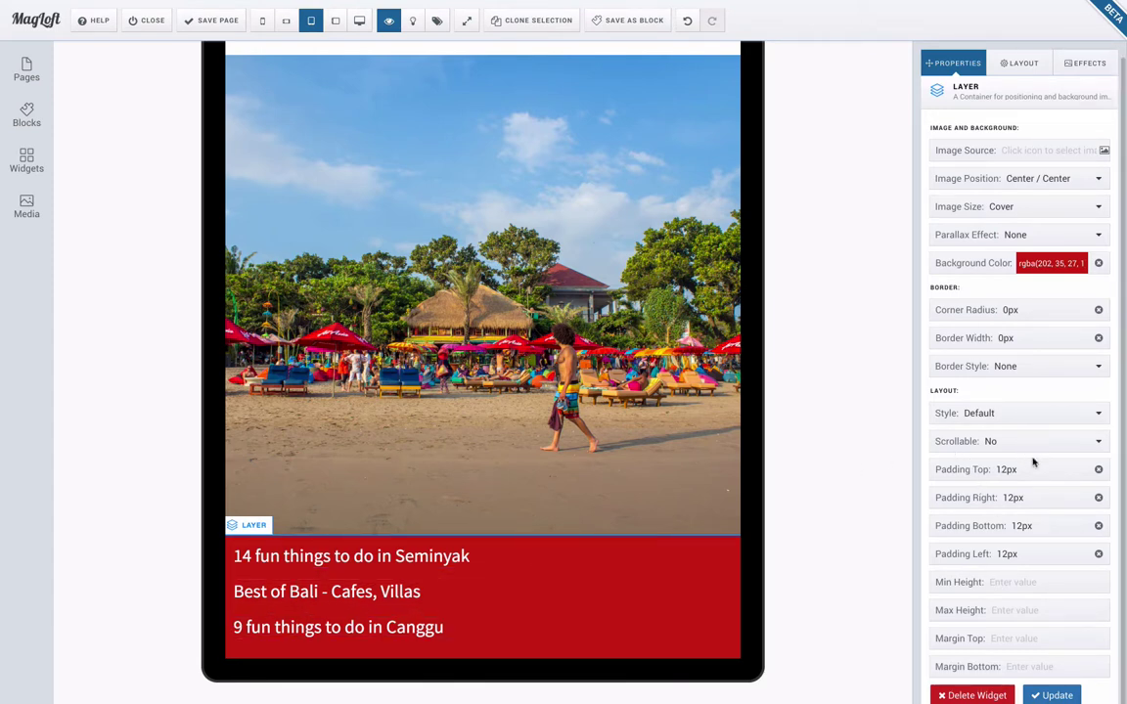
pyautogui.click(1018, 553)
pyautogui.write('8vw')
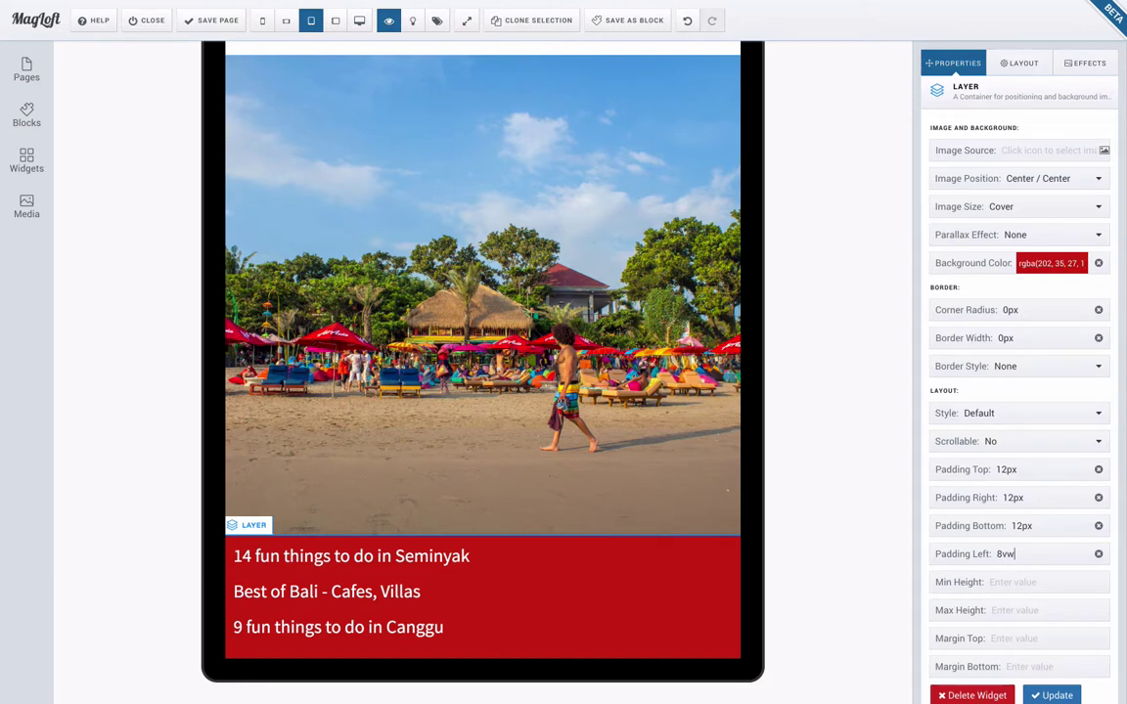
# Bold "Canggu", "Best of Bali" and "Seminyak" in the three headings of the red layer
pyautogui.doubleClick(448, 627)
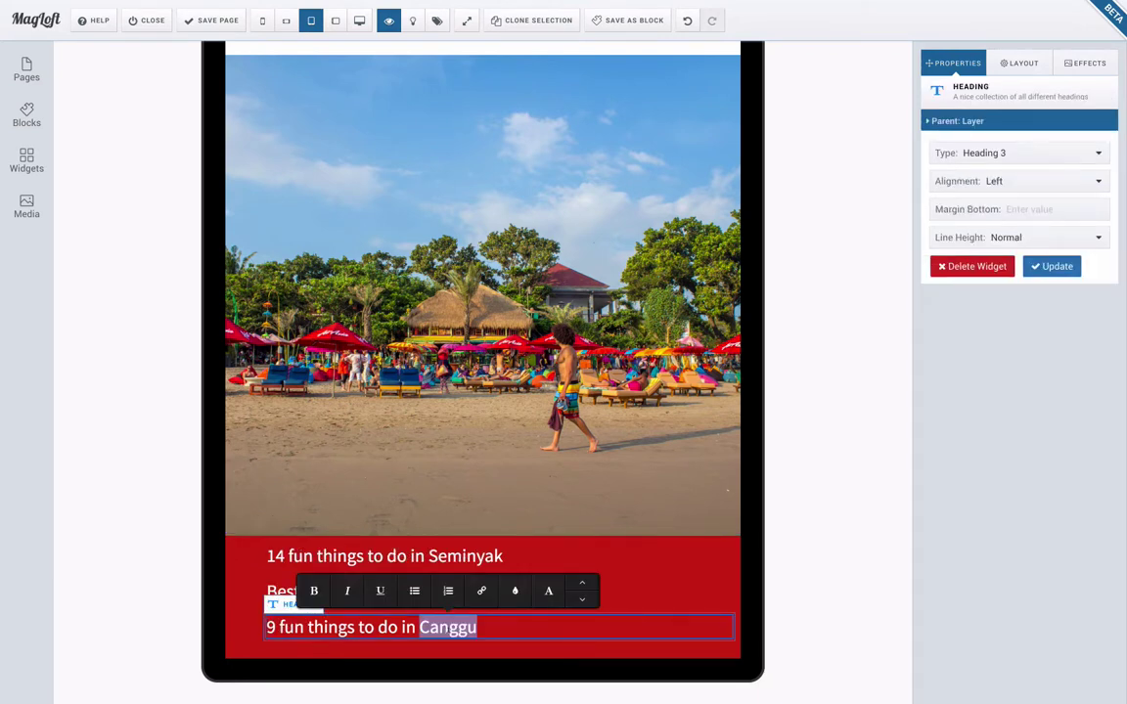
pyautogui.hotkey('ctrl', 'b')
pyautogui.click(286, 592)
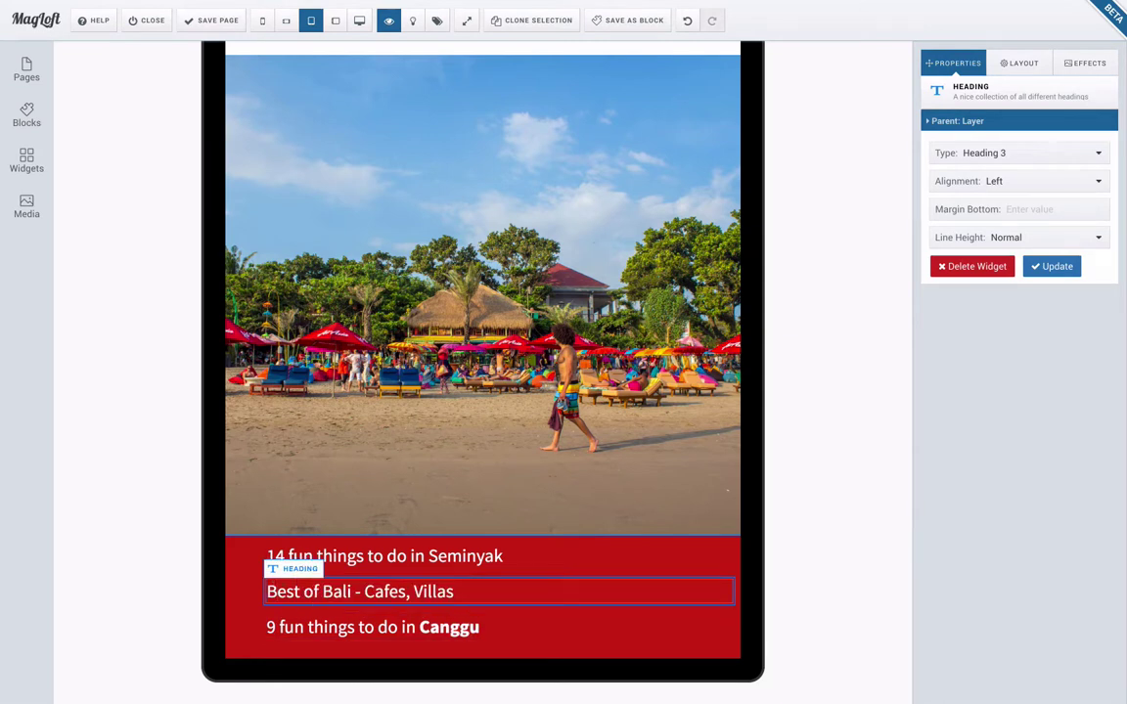
pyautogui.doubleClick(286, 591)
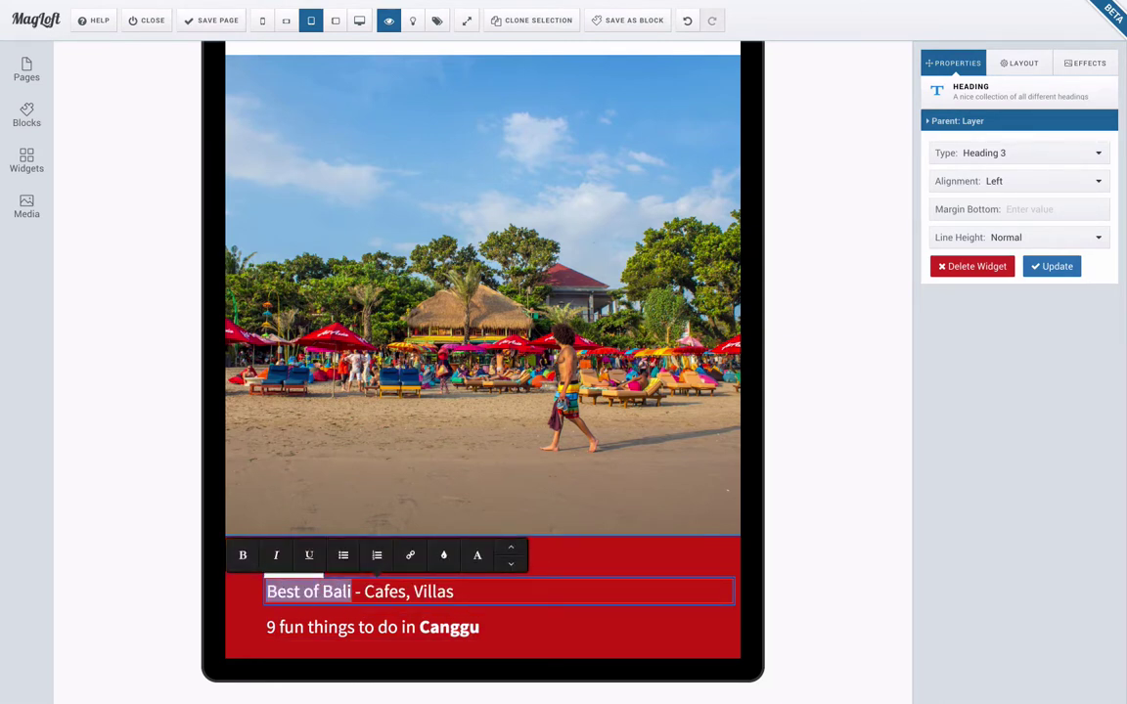
pyautogui.click(259, 612)
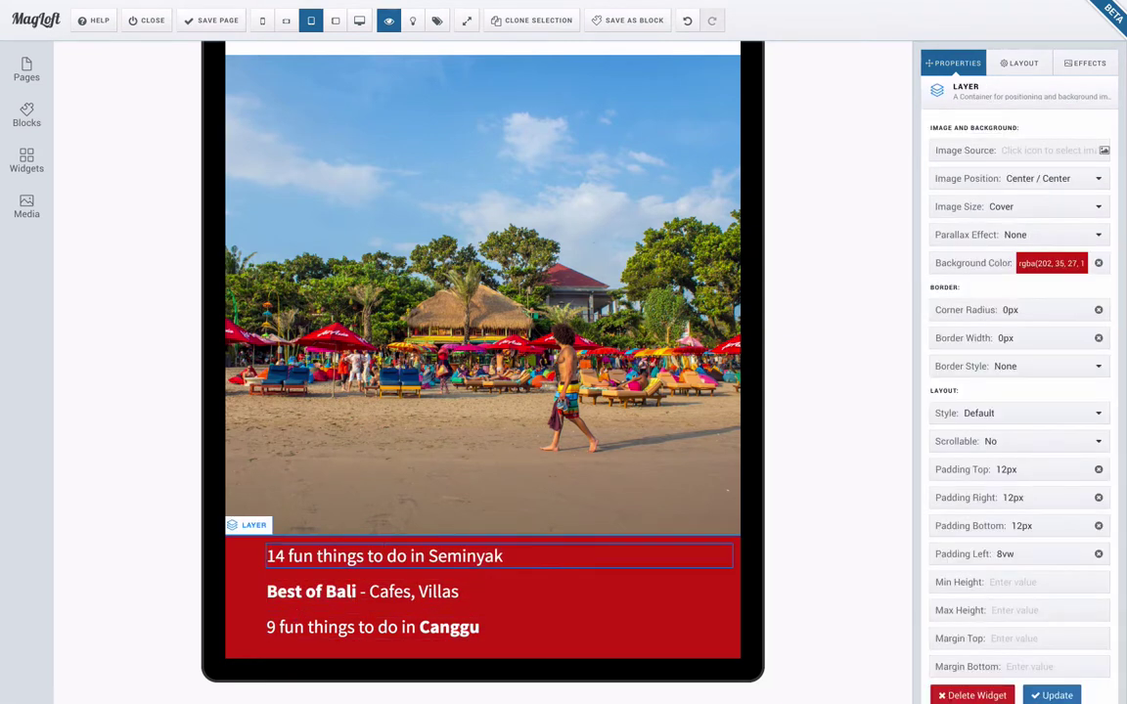
pyautogui.doubleClick(465, 555)
pyautogui.hotkey('ctrl', 'b')
pyautogui.click(635, 591)
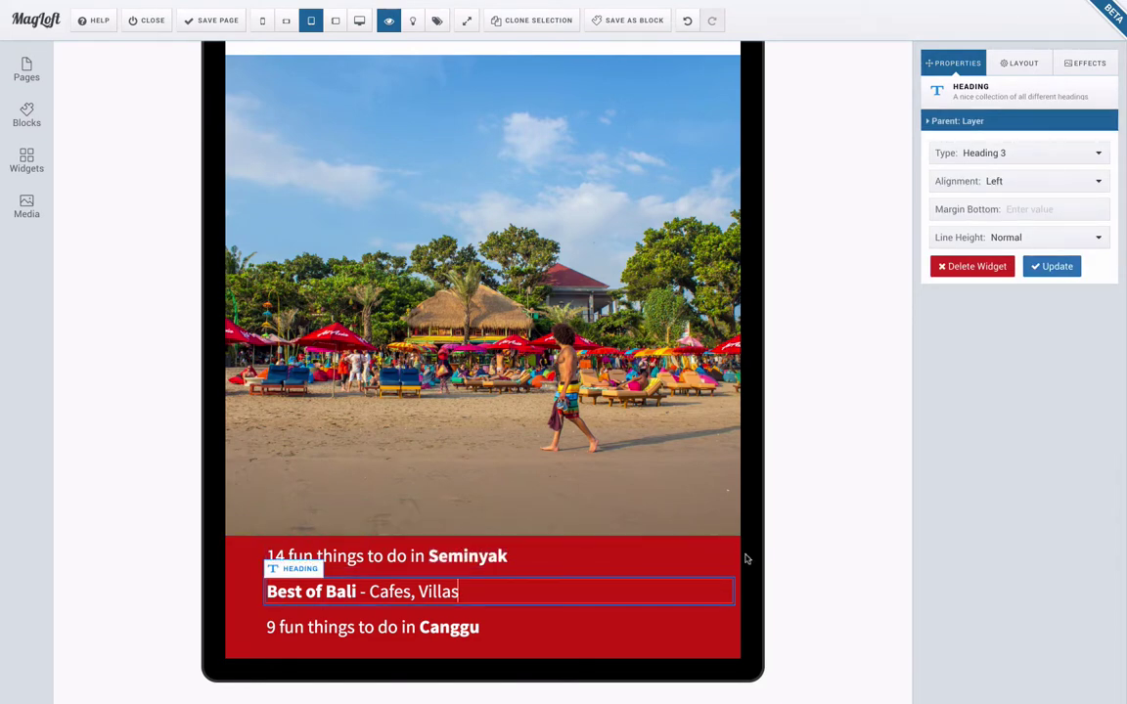
# Review the finished cover from title to headings and preview it in the portrait phone layout
pyautogui.click(691, 471)
pyautogui.scroll(2, 636, 391)
pyautogui.scroll(-3, 585, 289)
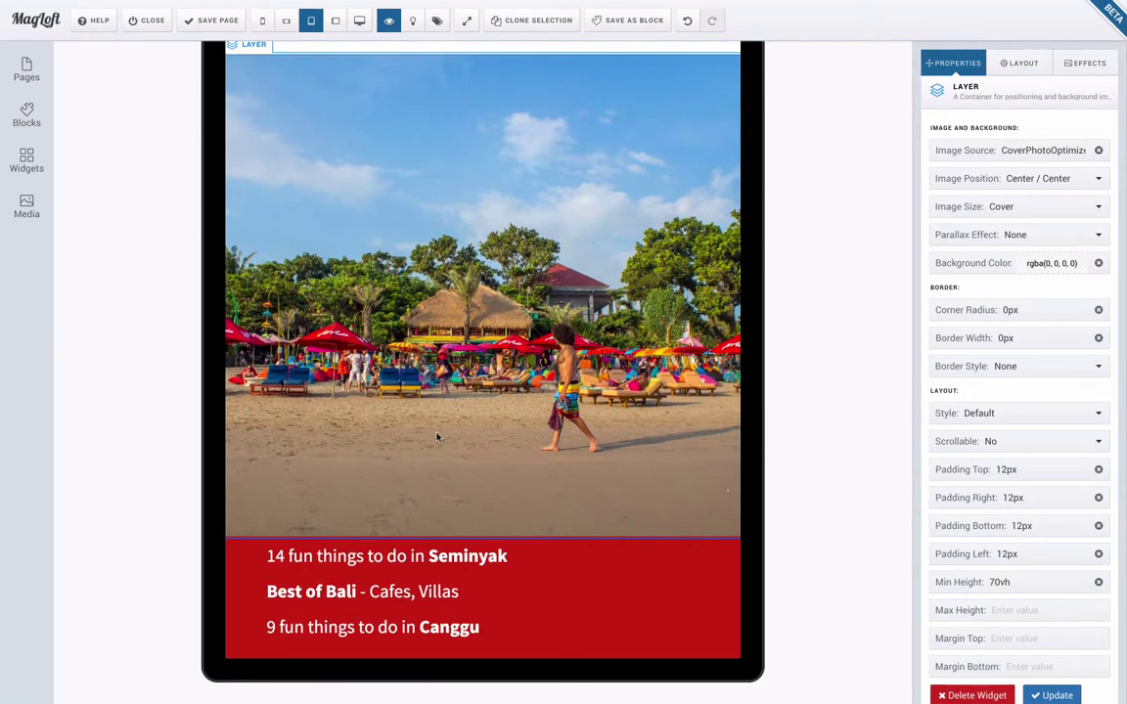
pyautogui.scroll(4, 437, 438)
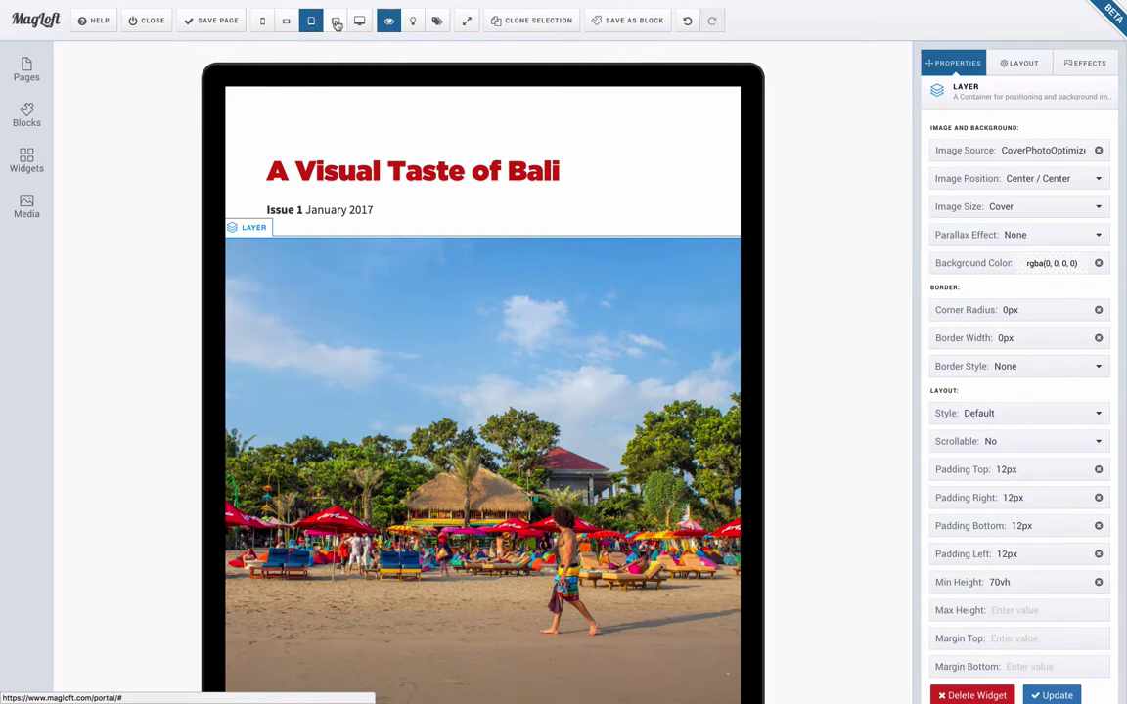
pyautogui.click(263, 24)
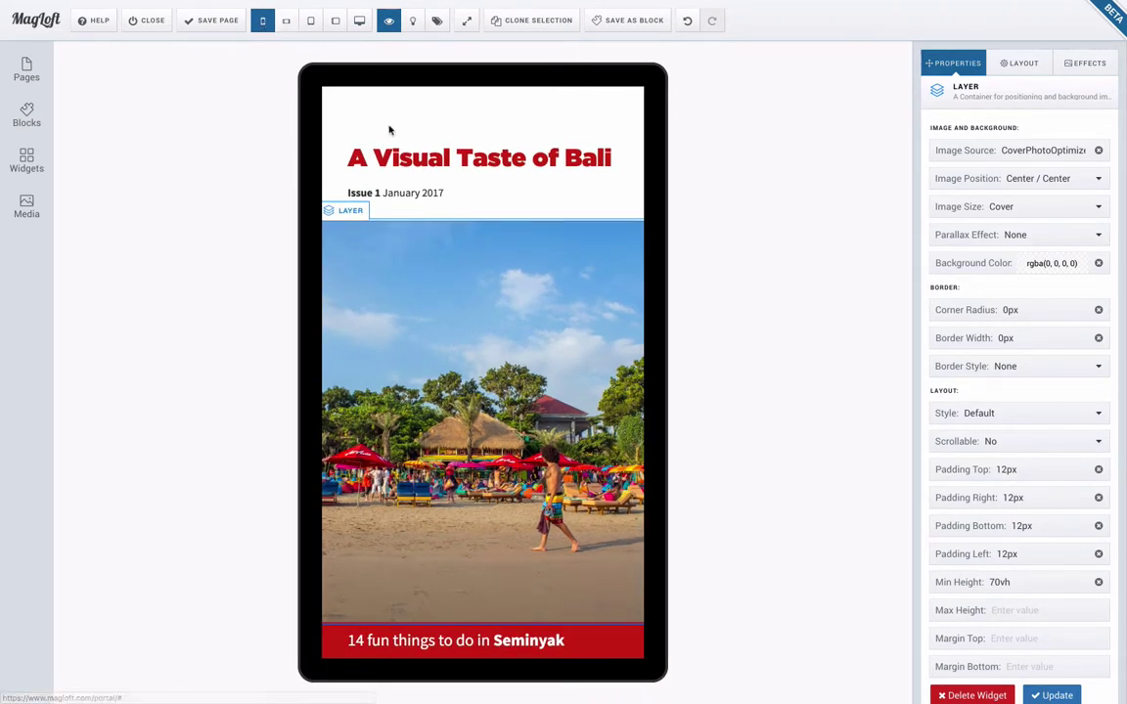
# Preview the cover page in the landscape phone layout and check it from the title to the red headings layer
pyautogui.scroll(-2, 428, 271)
pyautogui.scroll(2, 428, 271)
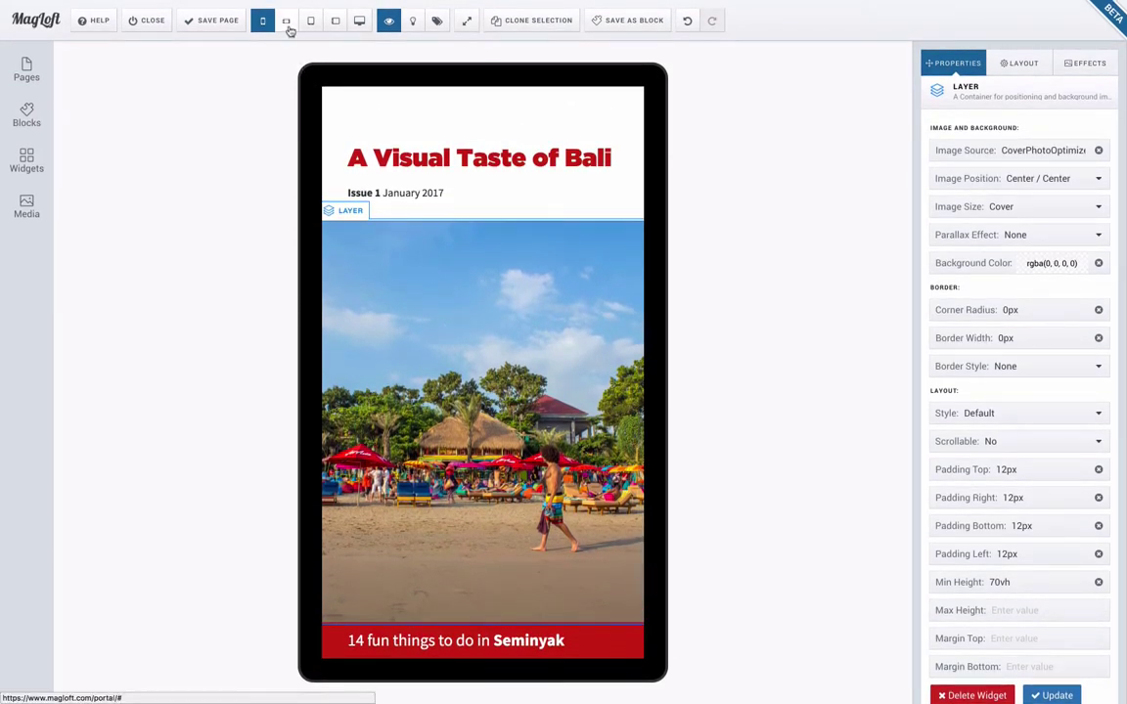
pyautogui.click(286, 20)
pyautogui.doubleClick(401, 134)
pyautogui.click(445, 237)
pyautogui.scroll(-3, 445, 237)
pyautogui.scroll(2, 445, 236)
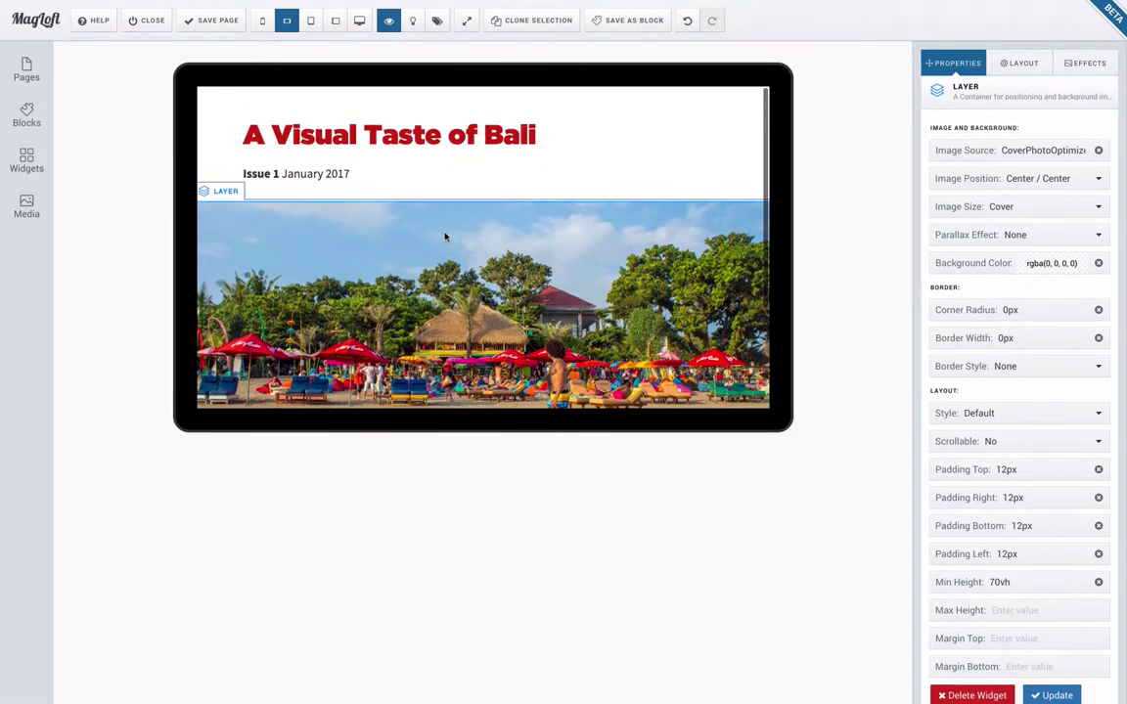
pyautogui.scroll(-2, 448, 239)
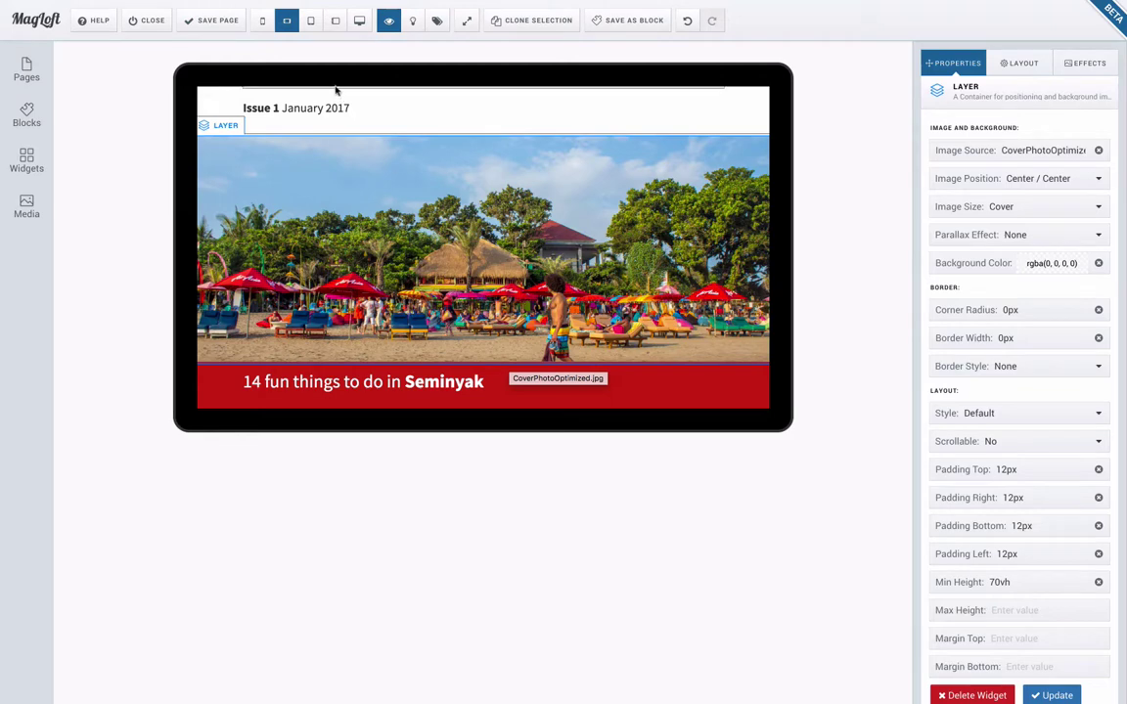
# Preview the cover in the portrait and landscape tablet layouts, checking the photo and the three red-layer headings
pyautogui.click(311, 20)
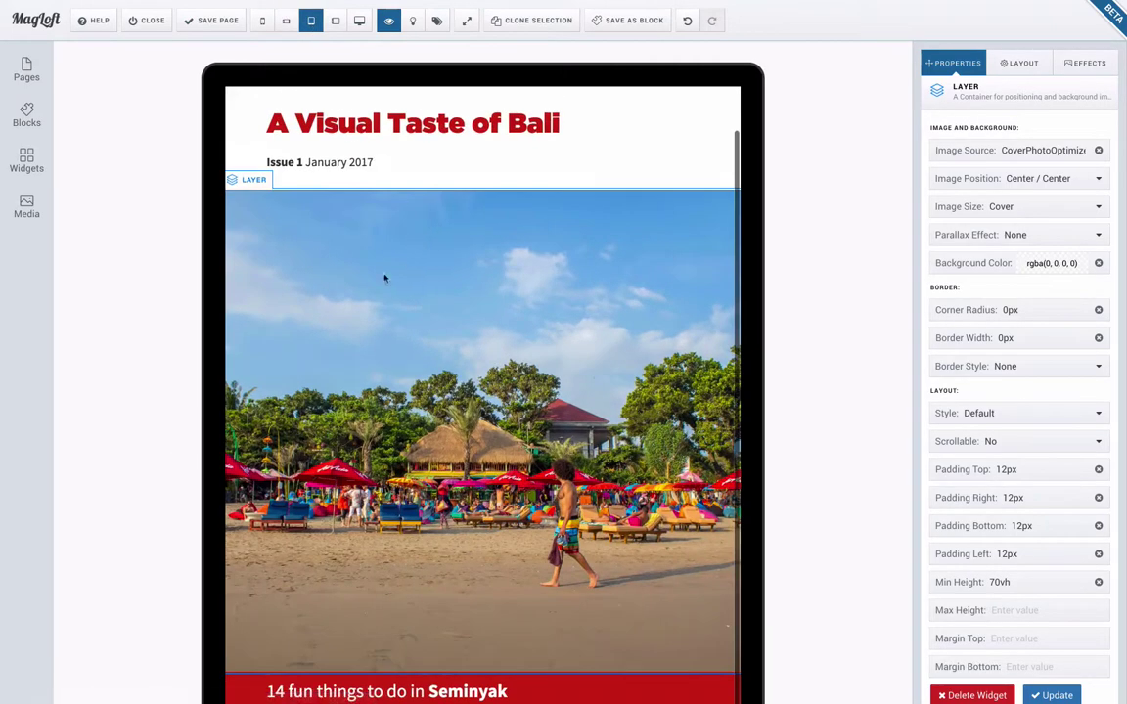
pyautogui.click(335, 21)
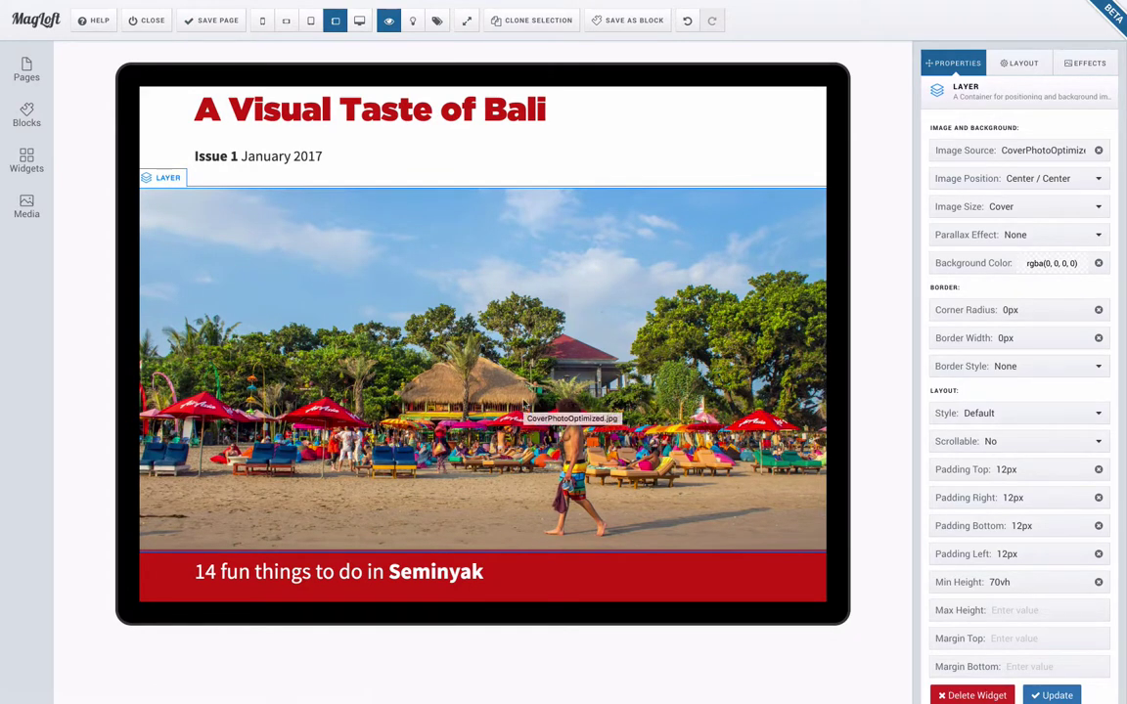
pyautogui.scroll(-1, 523, 403)
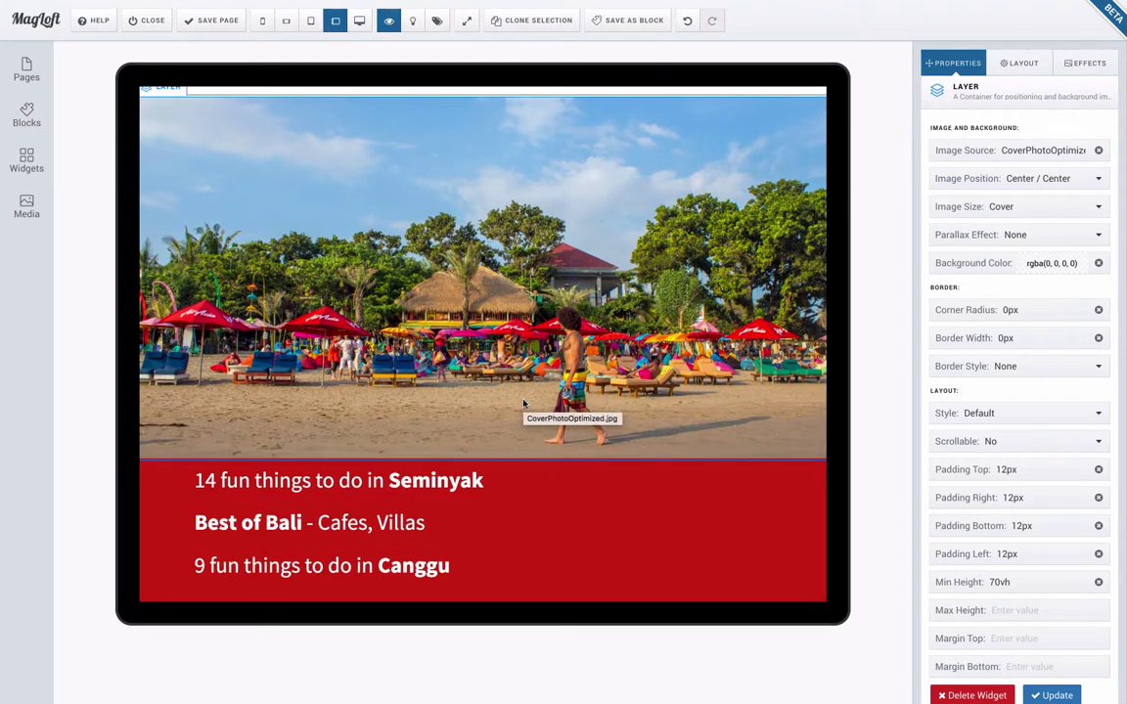